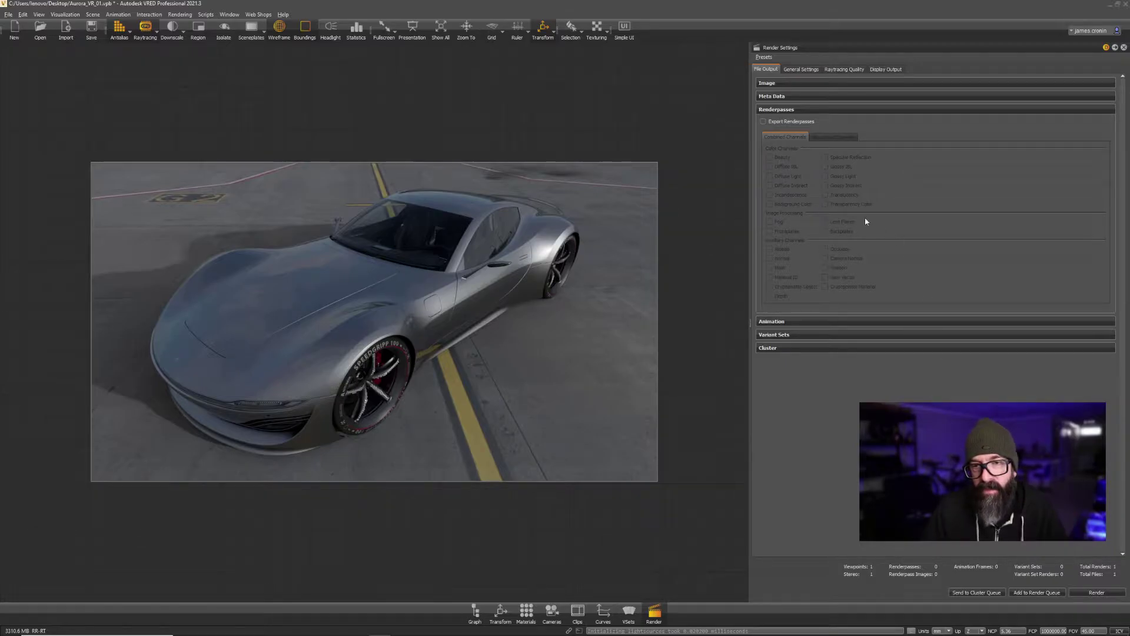
Enable render pass export and include the Glossy IBL and Specular Reflection channels.
left_click(764, 121)
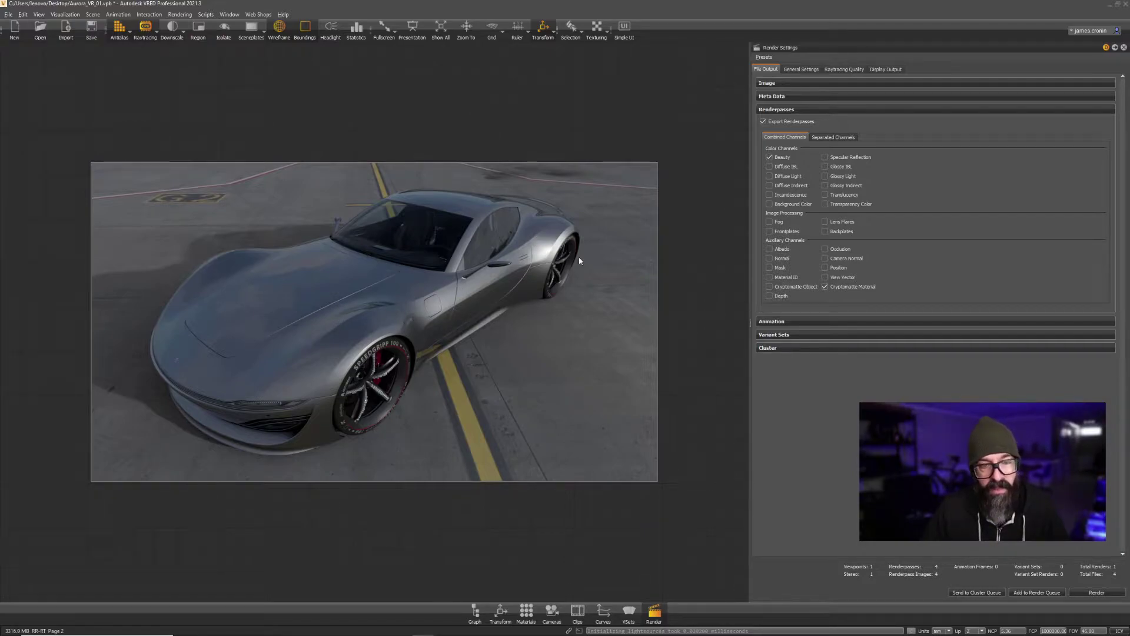
left_click(825, 167)
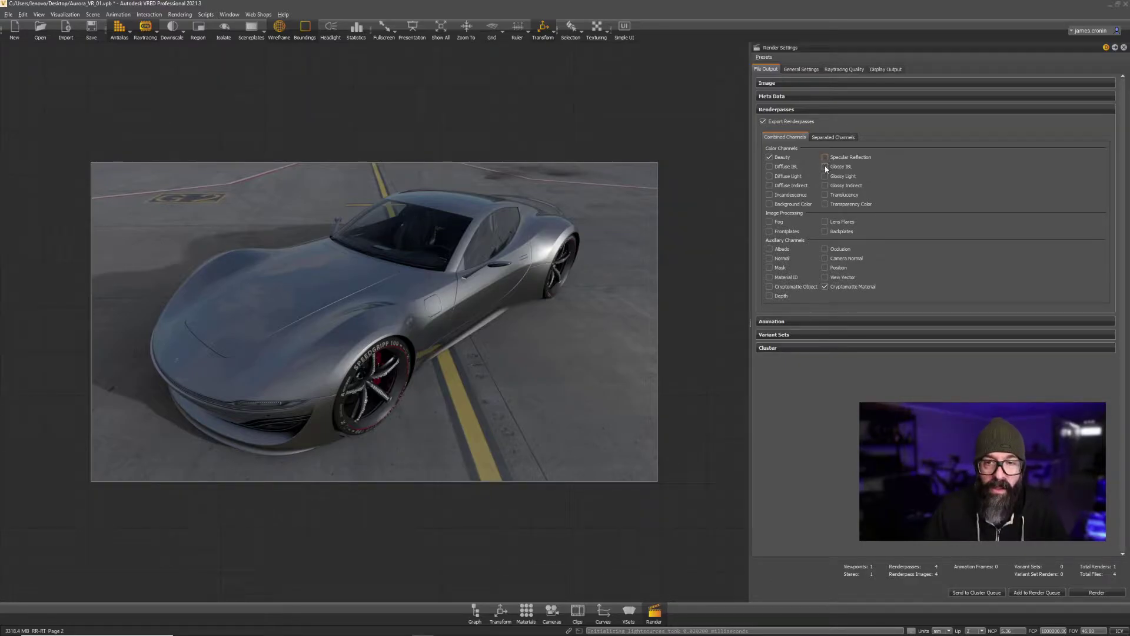
left_click(825, 158)
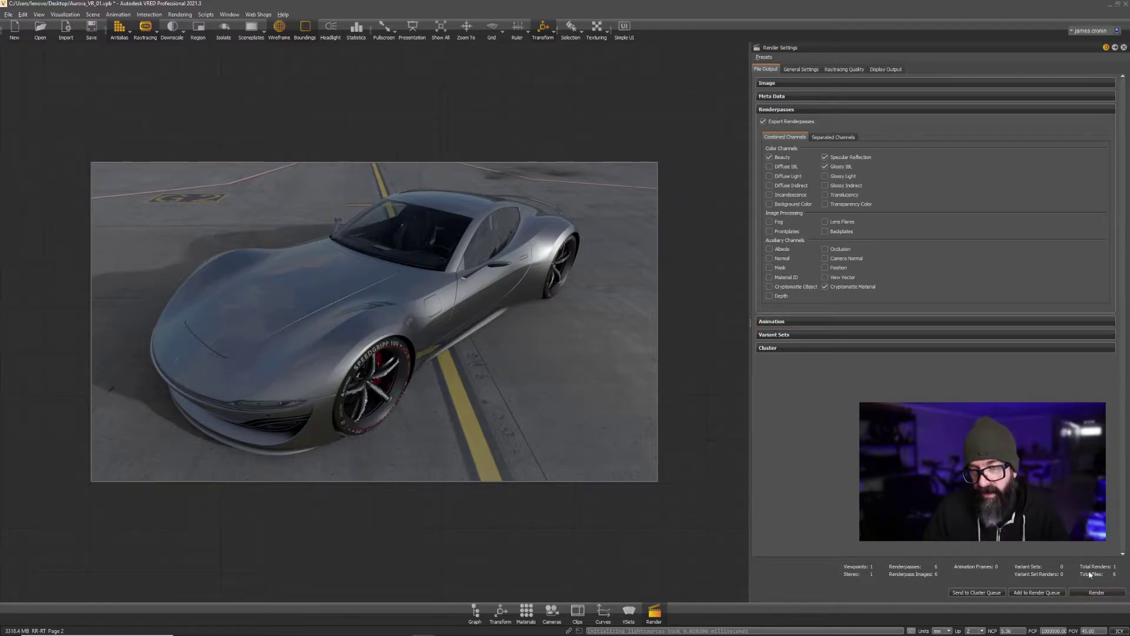
In the image output settings, enable multi-layer EXR/PSD export for render passes.
left_click(800, 109)
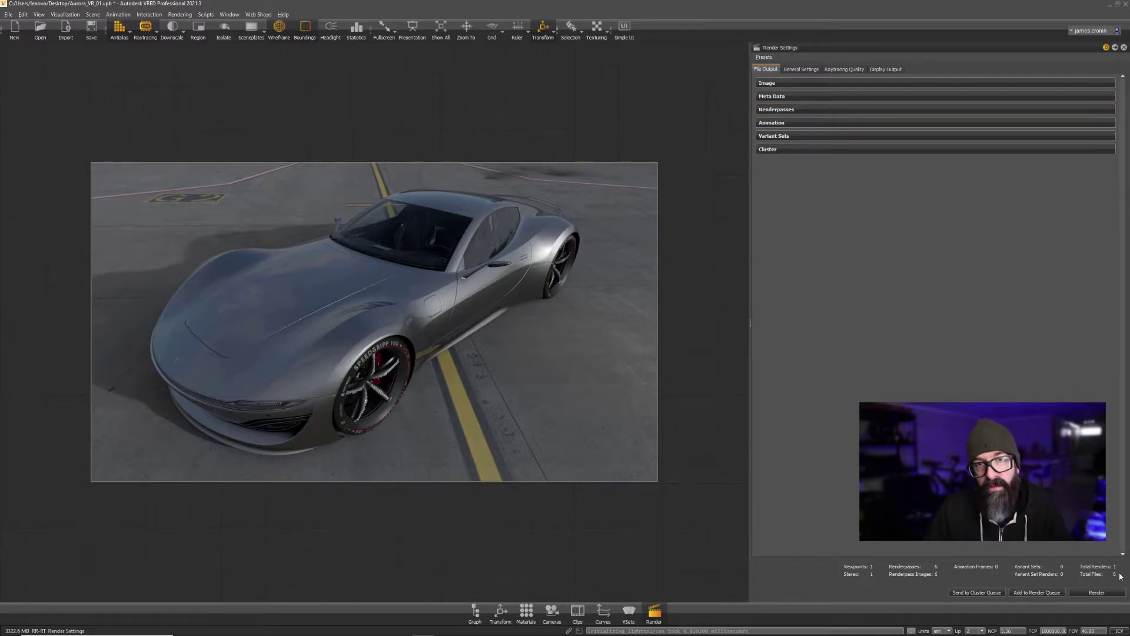
left_click(785, 84)
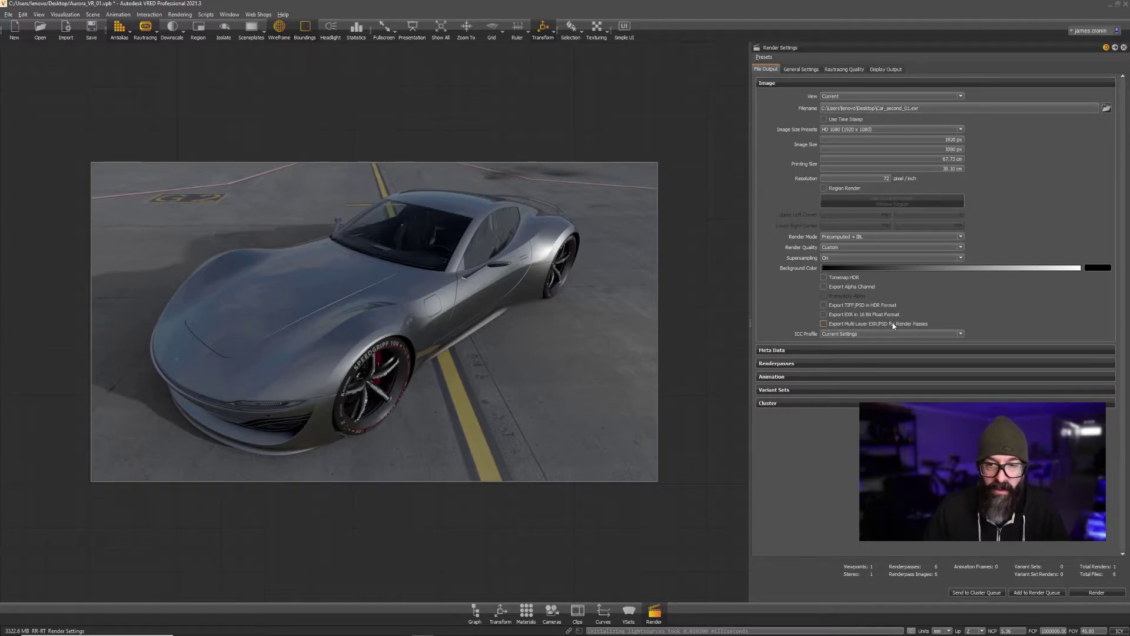
left_click(824, 323)
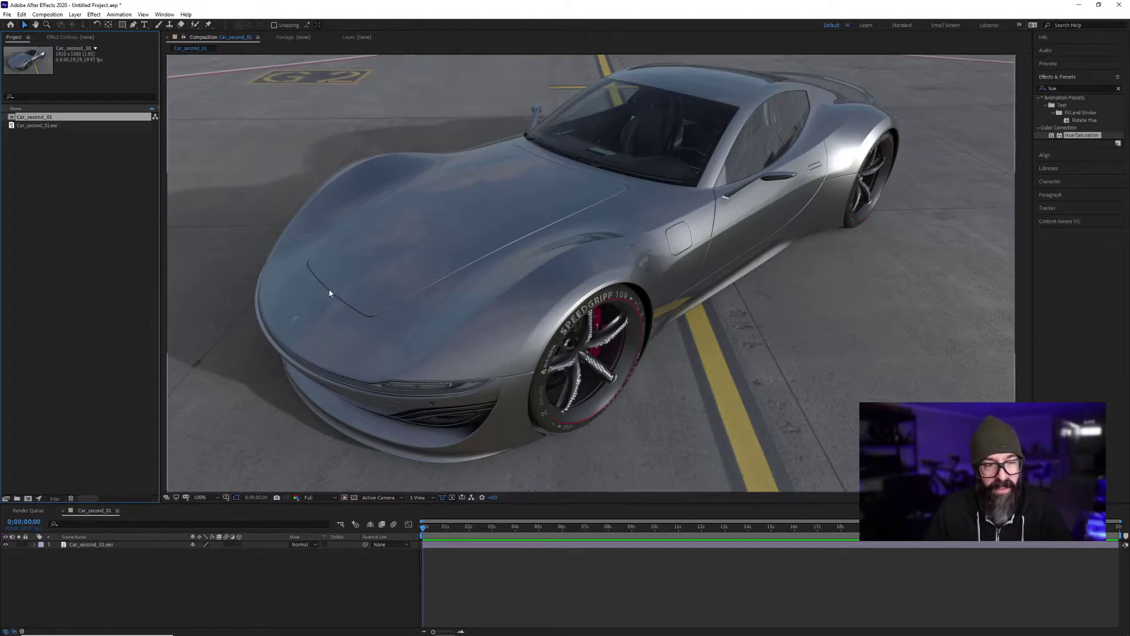
Switch to After Effects and duplicate the Car_second_01.exr layer twice in the composition.
left_click(91, 545)
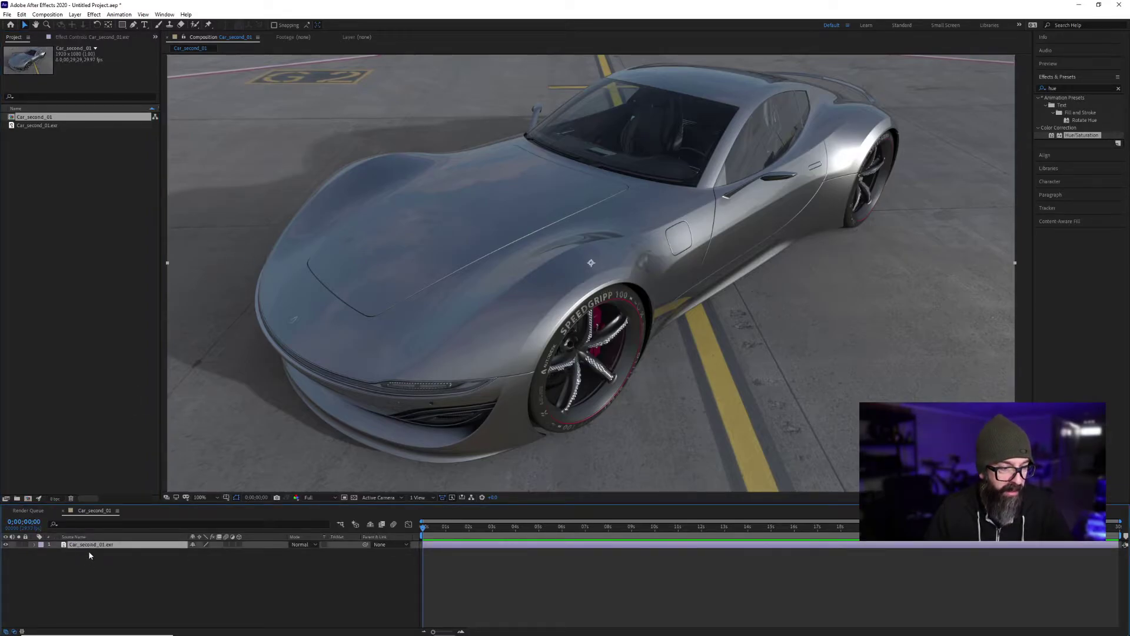
key("ctrl+d")
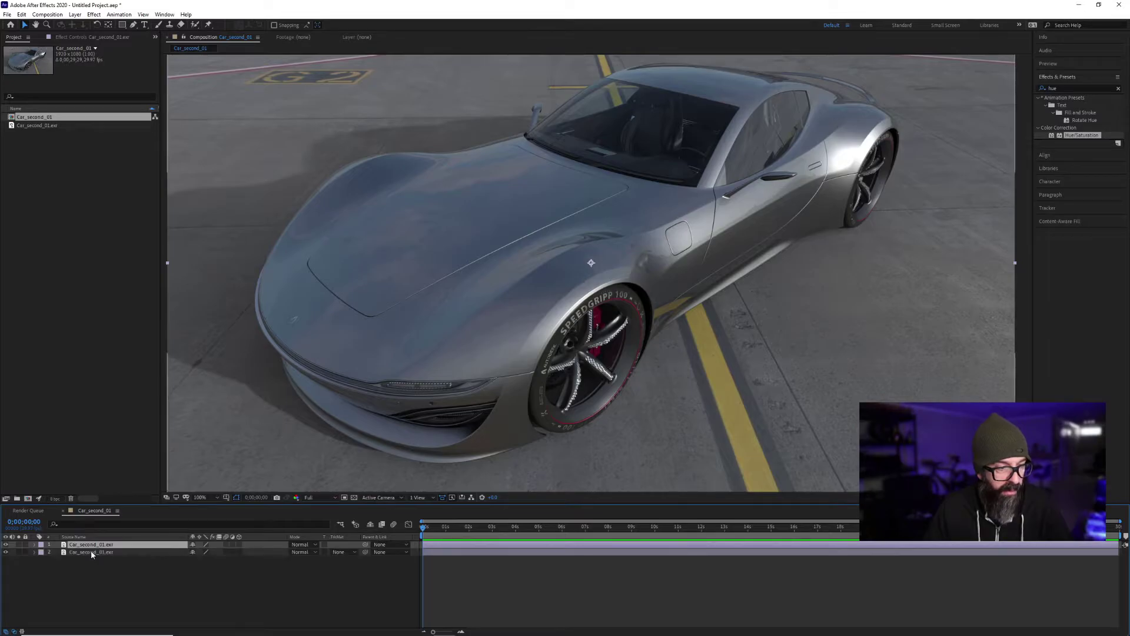
key("ctrl+d")
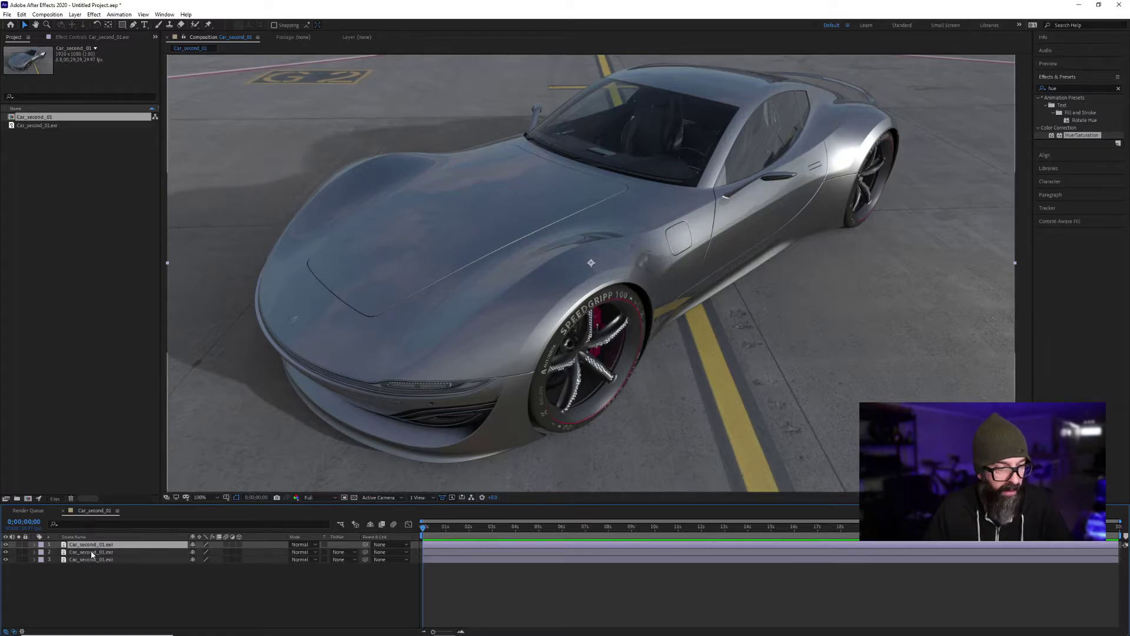
Solo the top Car_second_01.exr layer and apply the Cryptomatte effect to it.
left_click(18, 545)
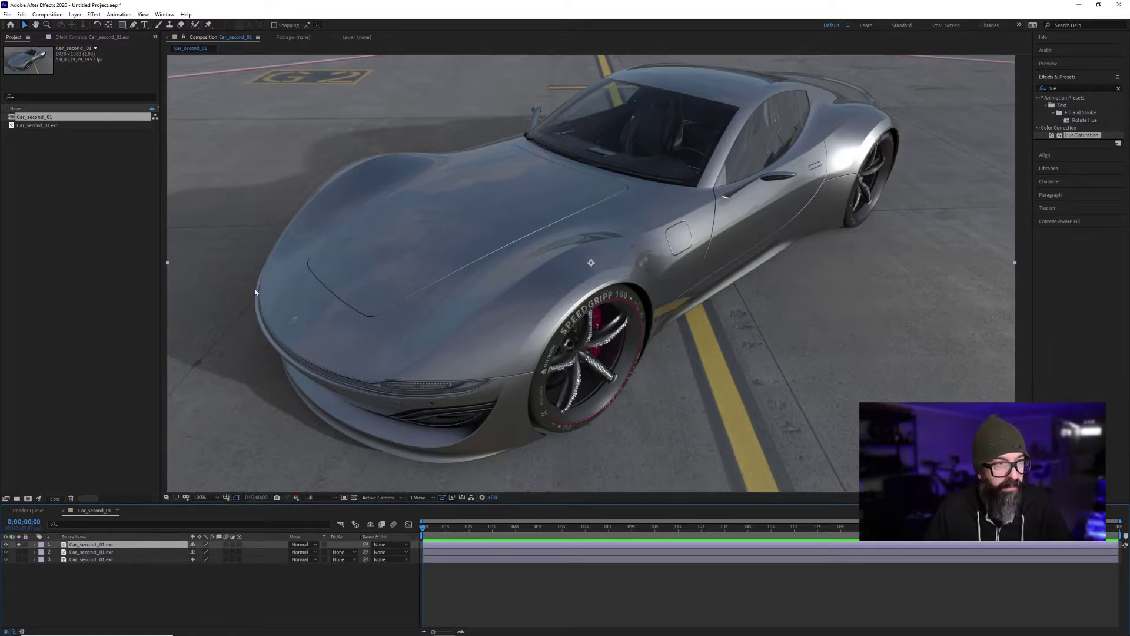
left_click(94, 15)
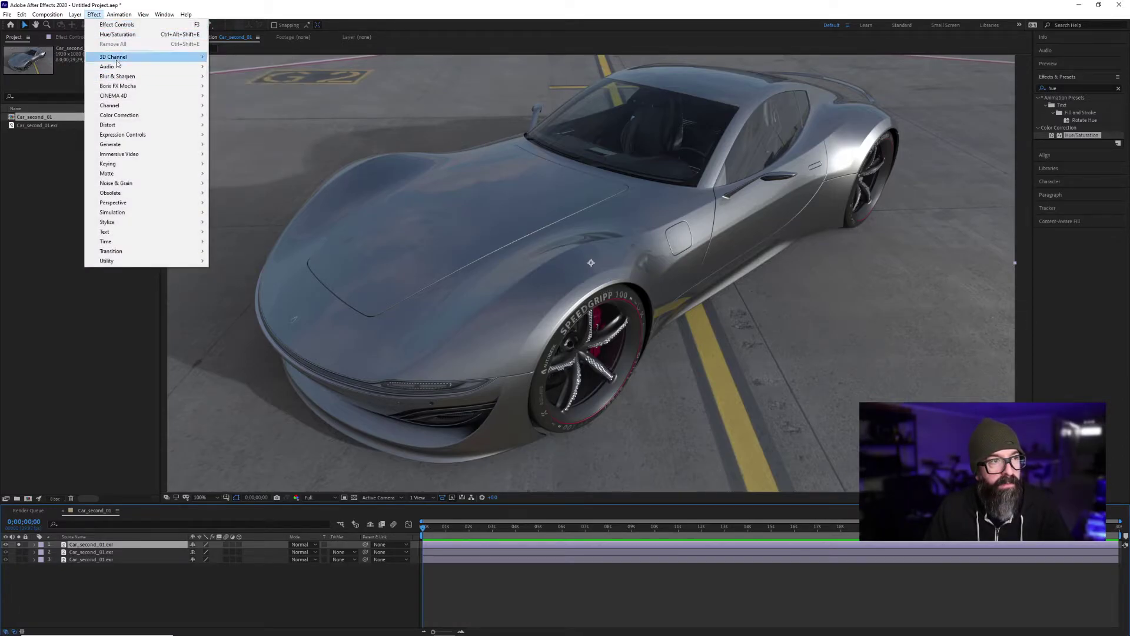
mouse_move(118, 61)
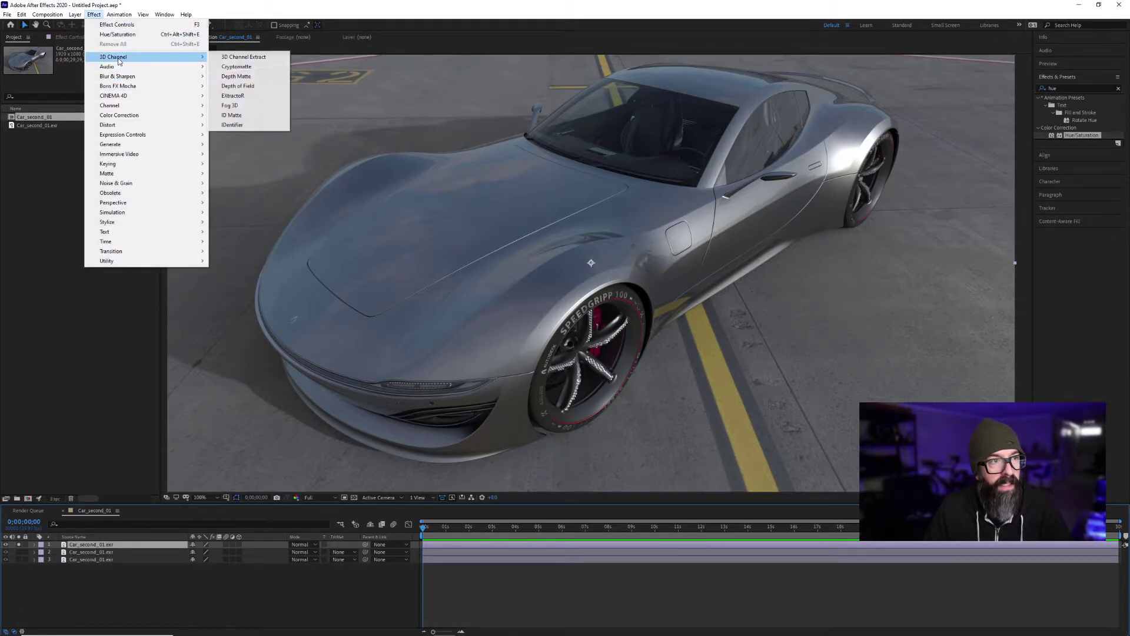
left_click(243, 67)
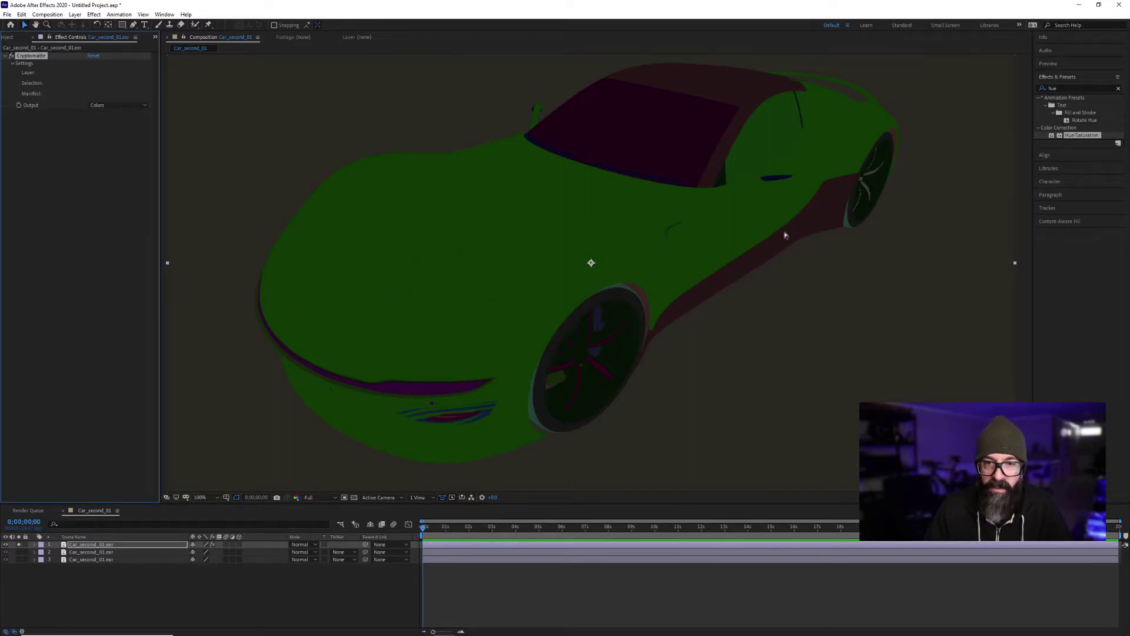
Select the car's body paint and lower side panel materials in the Cryptomatte and set the output to Matted RGBA.
left_click(602, 239)
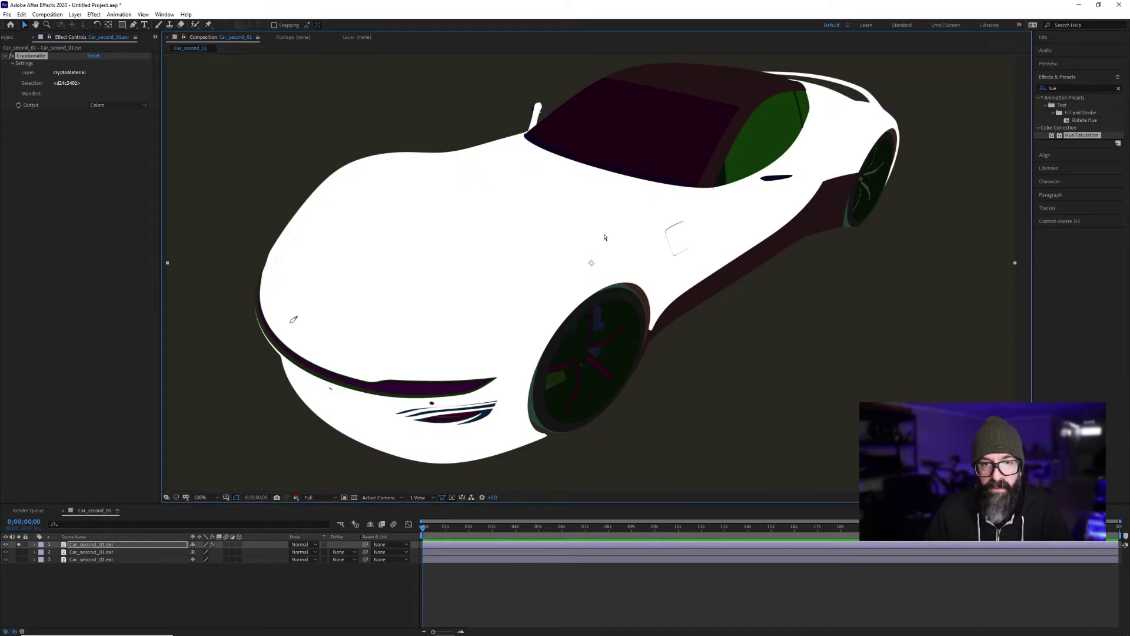
left_click(786, 242, "shift")
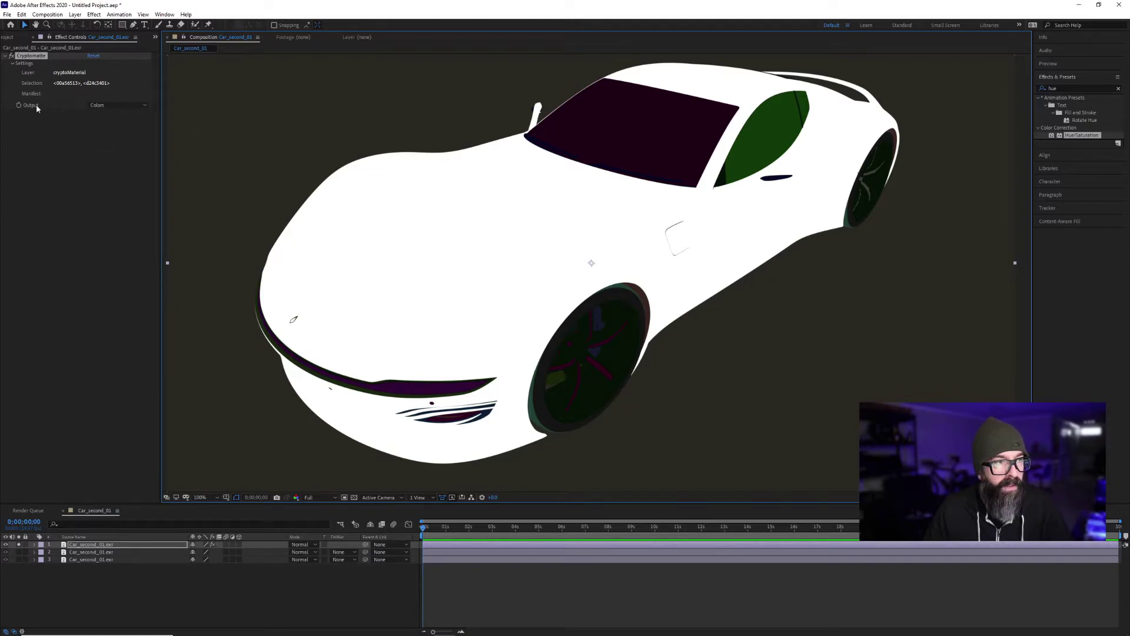
left_click(117, 109)
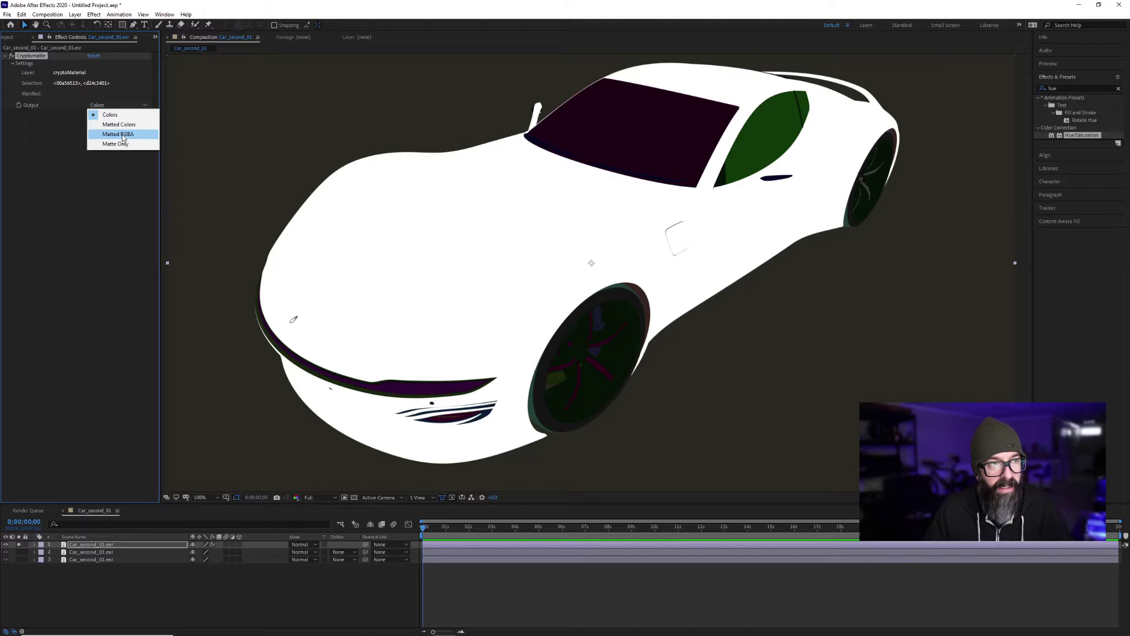
left_click(122, 135)
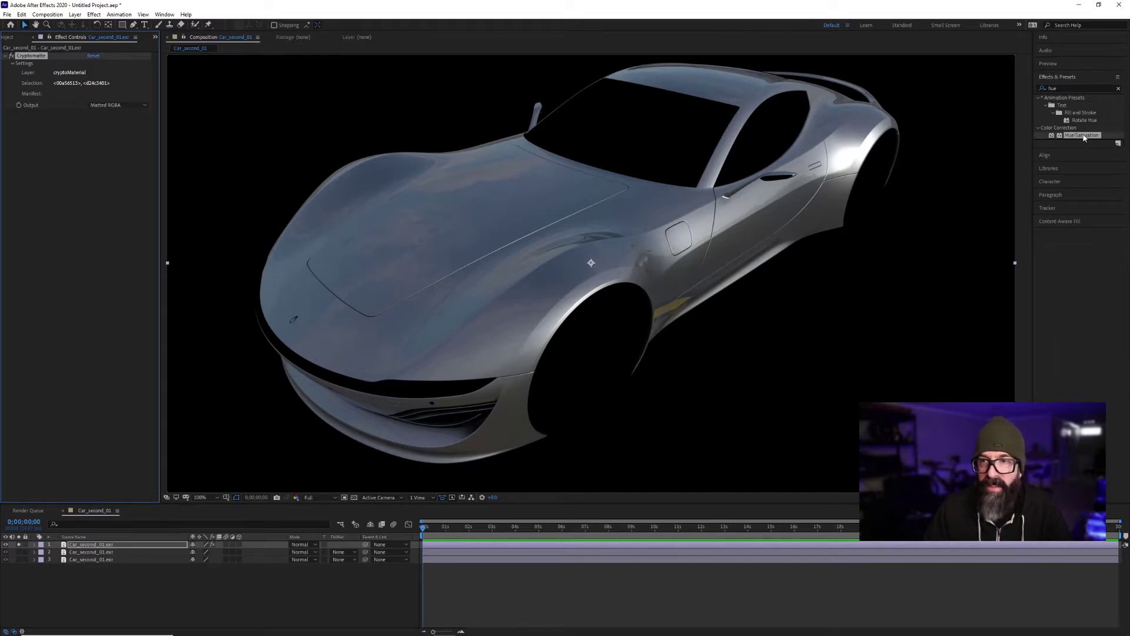
Add a Levels effect to the isolated body layer and darken its midtones with a gamma of about 0.49.
left_click(1060, 88)
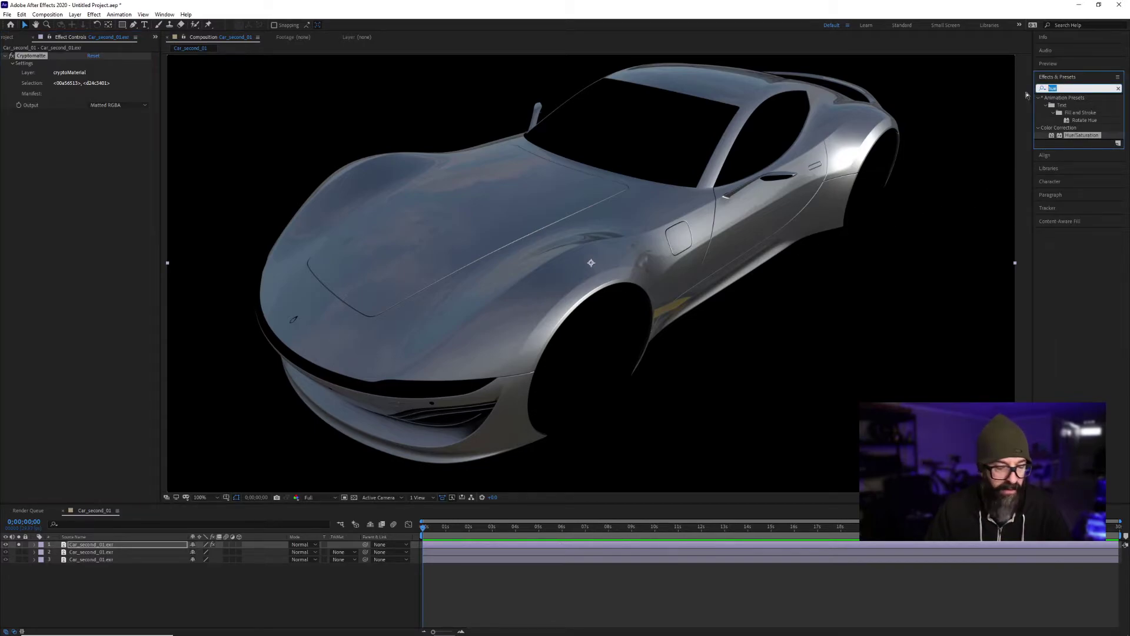
type("lev")
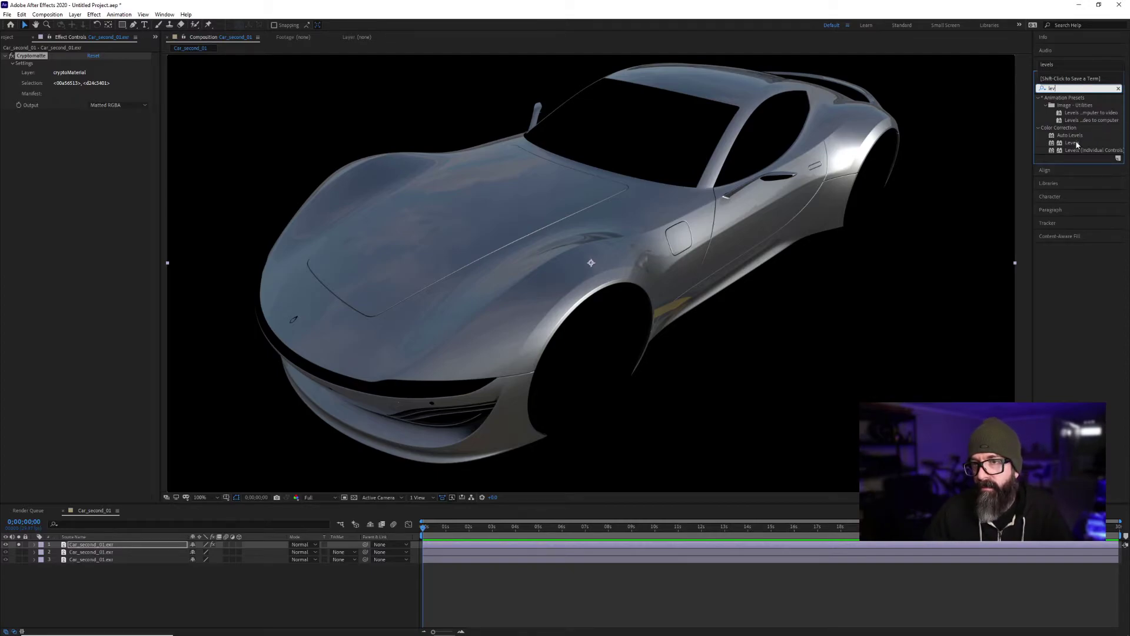
left_click_drag(1079, 141, 35, 218)
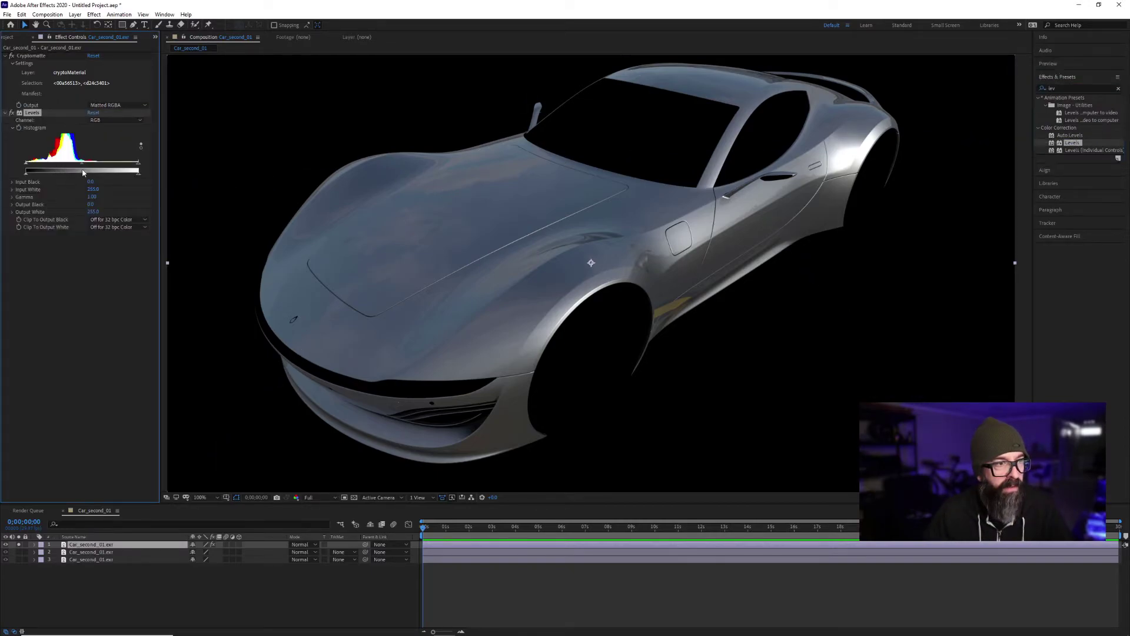
left_click(82, 166)
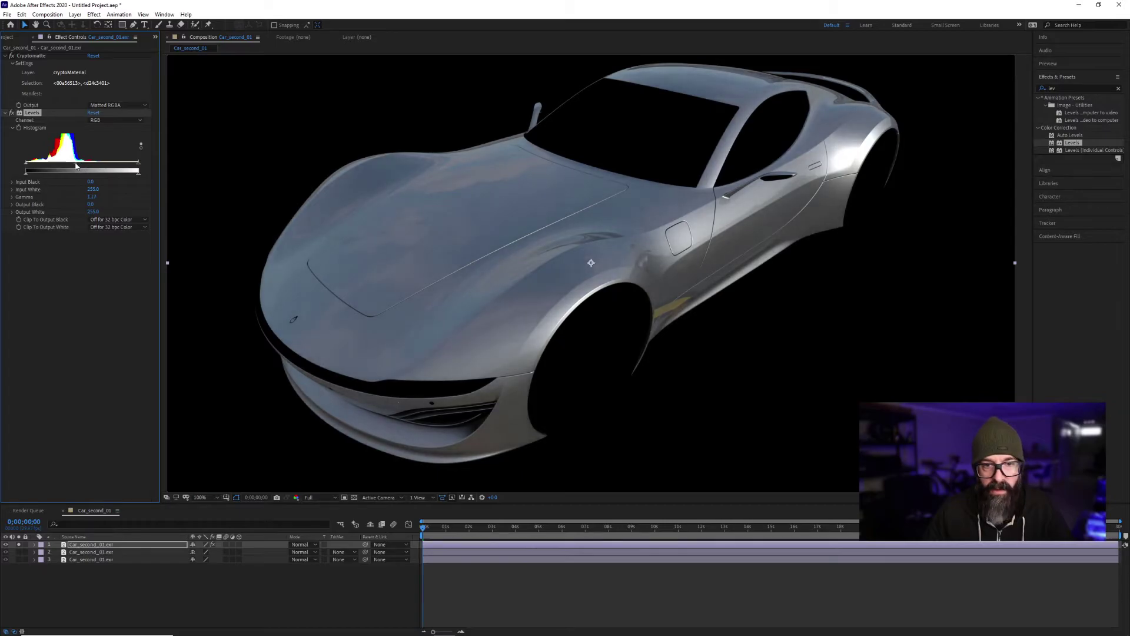
mouse_move(82, 170)
left_mouse_down()
mouse_move(131, 166)
mouse_move(65, 167)
mouse_move(89, 166)
left_mouse_up()
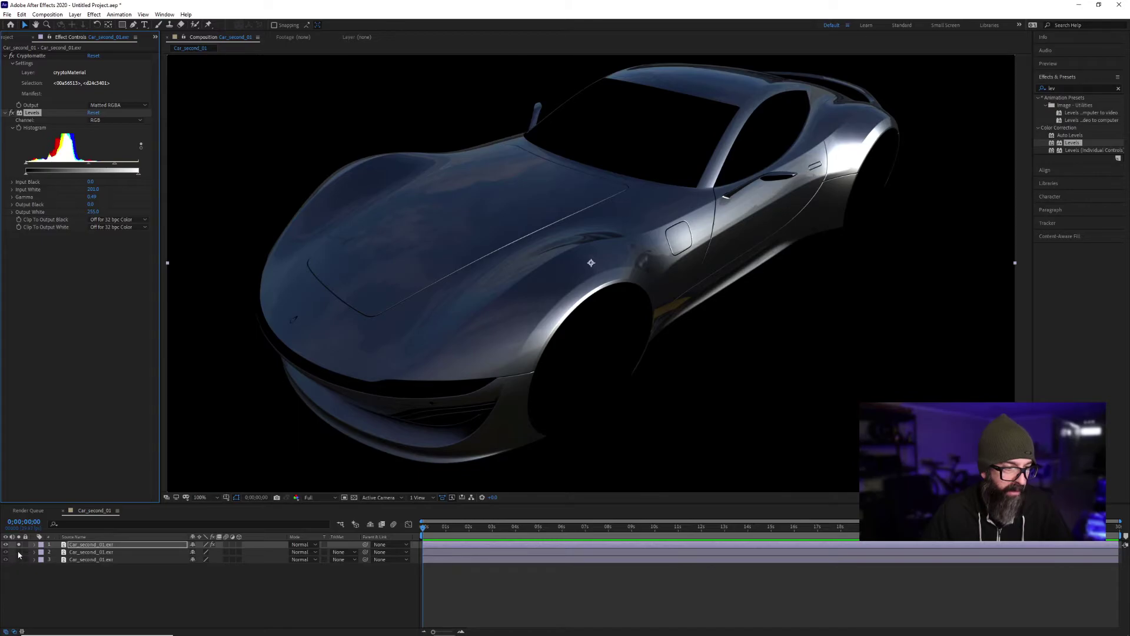
Unsolo the graded body layer and toggle its visibility to compare the car with and without the Levels adjustment.
left_click(19, 545)
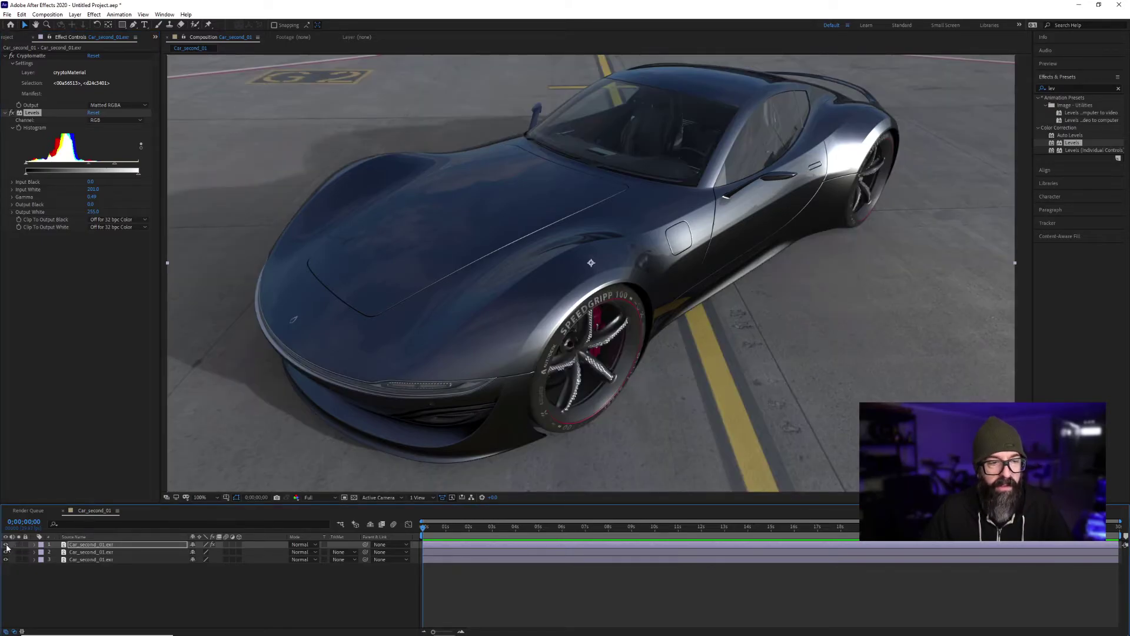
left_click(7, 545)
left_click(6, 545)
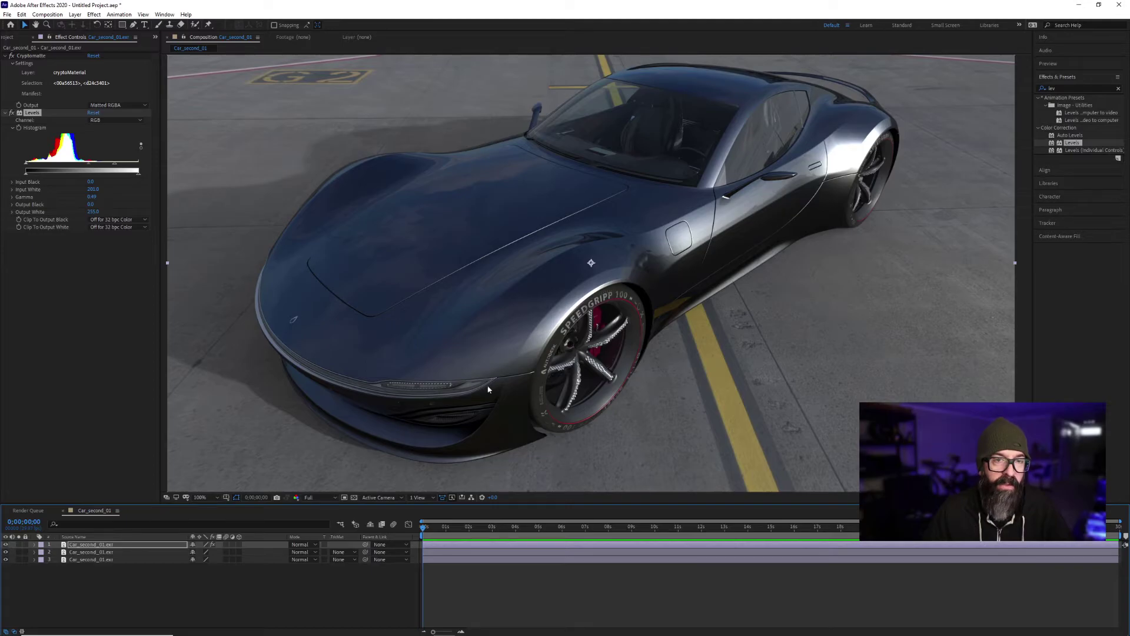
Reorder the layers so the graded body layer sits second, and apply the EXtractoR effect to the unmodified copy above it.
left_click(98, 546)
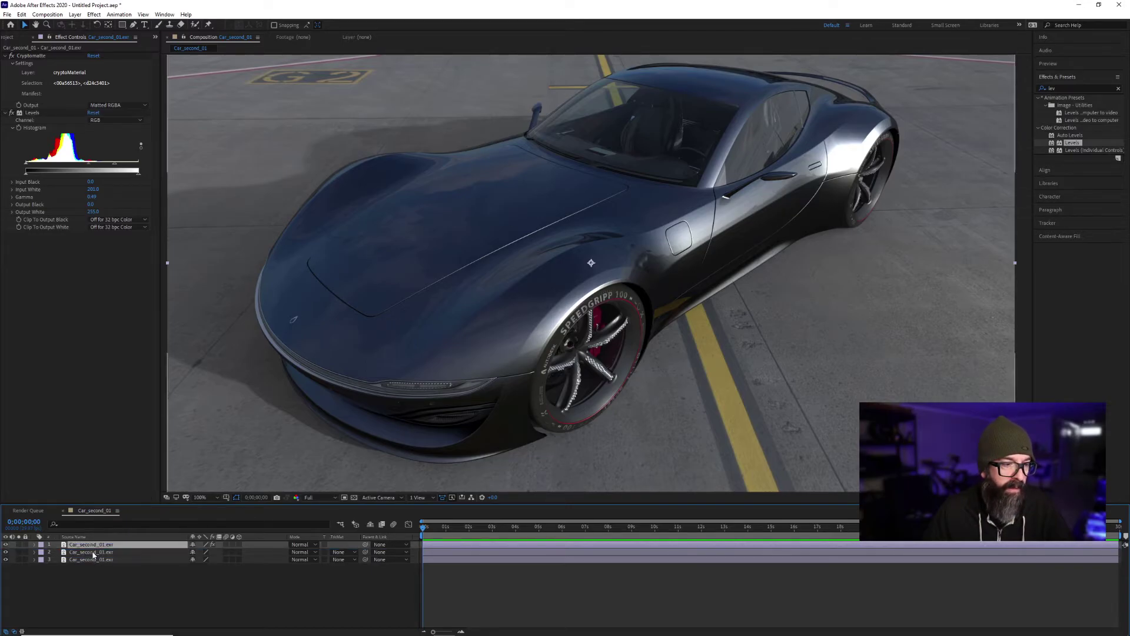
left_click_drag(98, 546, 96, 558)
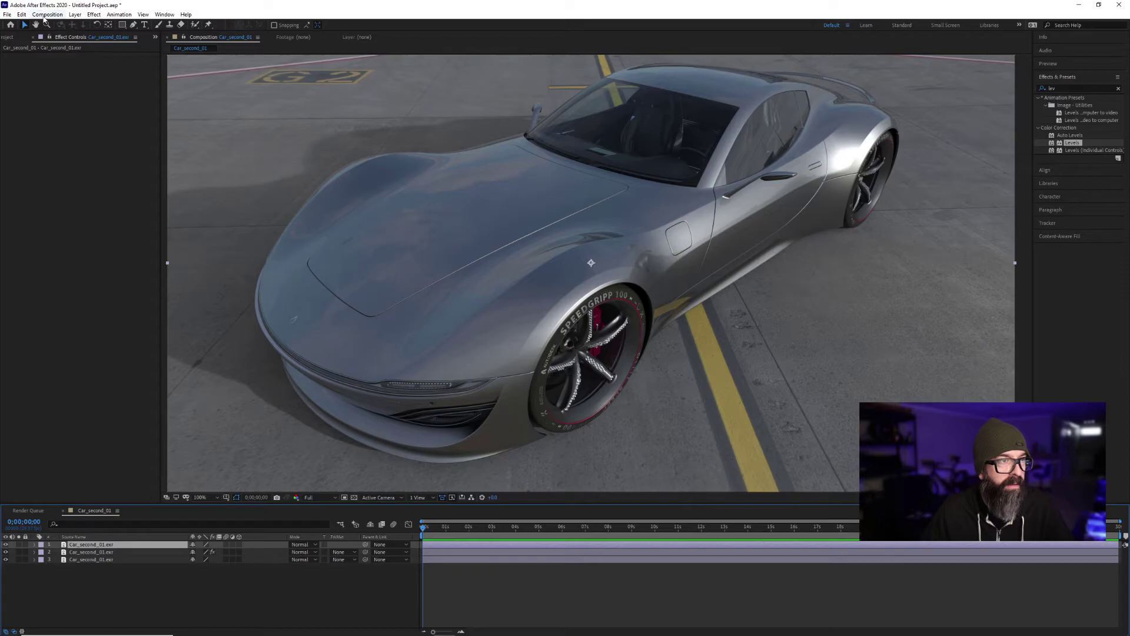
left_click(93, 14)
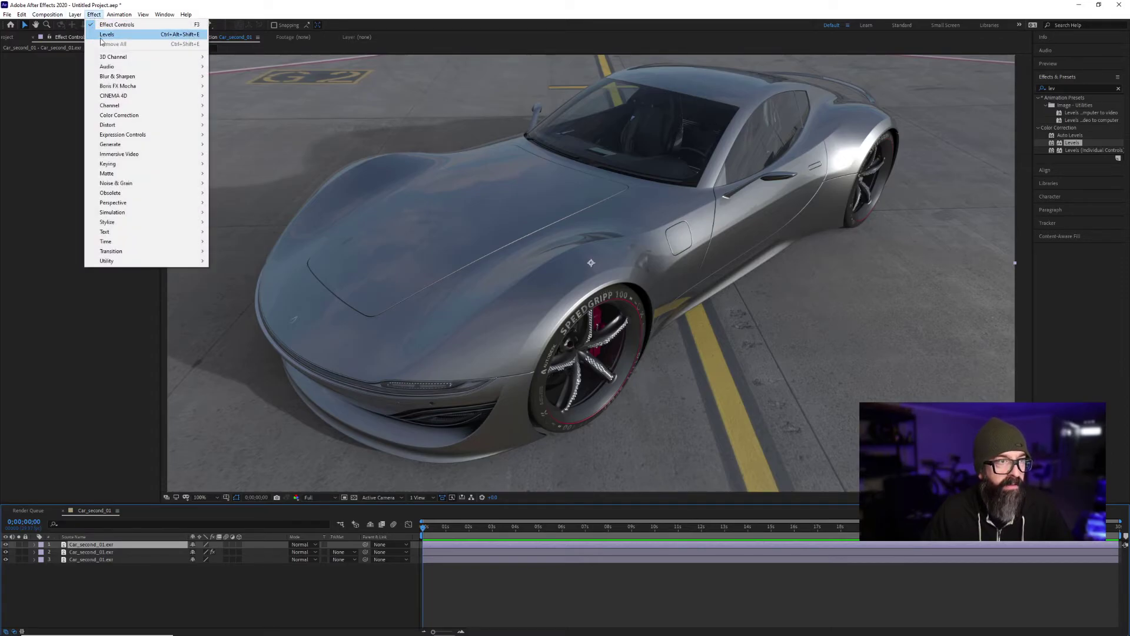
mouse_move(120, 59)
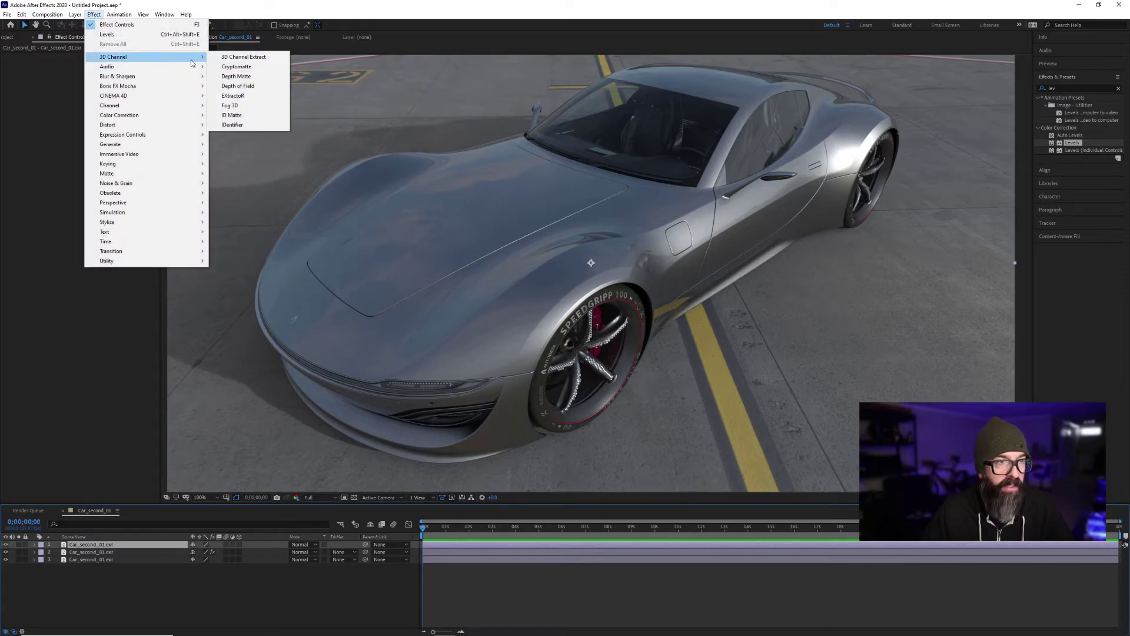
left_click(235, 98)
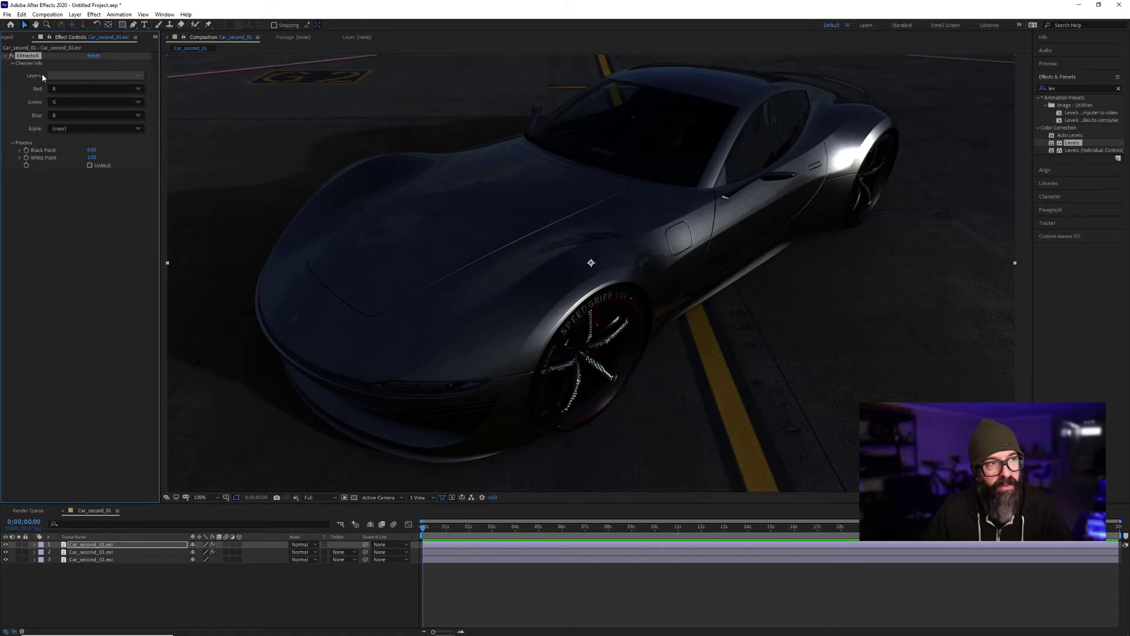
Try the glossy_ibl and specular_reflection passes in the top layer's EXtractoR effect.
left_click(130, 76)
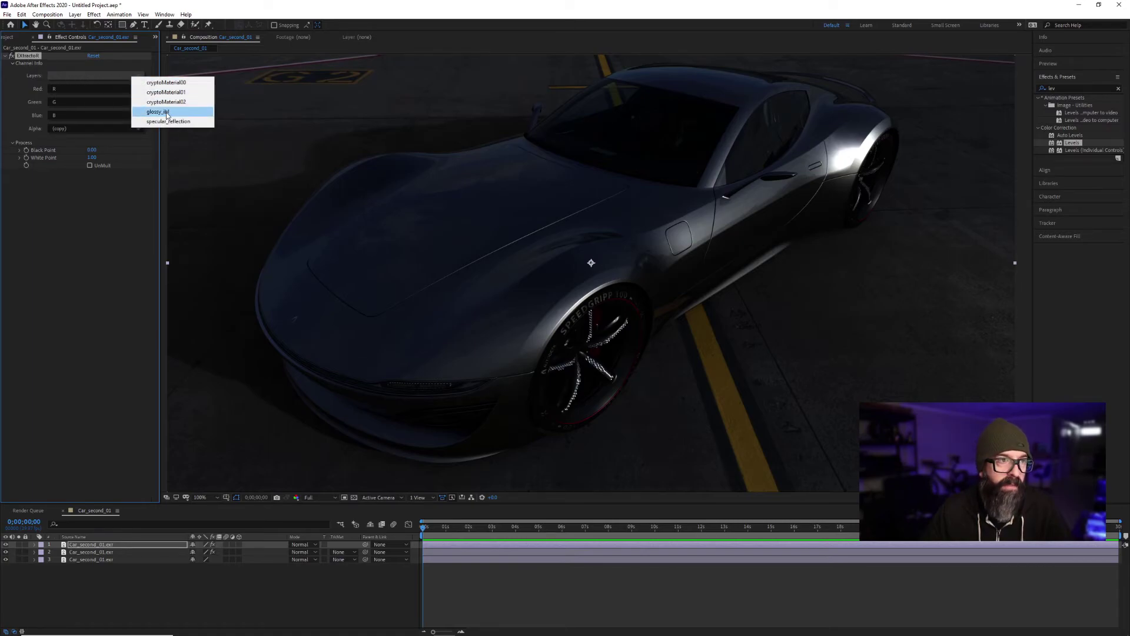
left_click(168, 113)
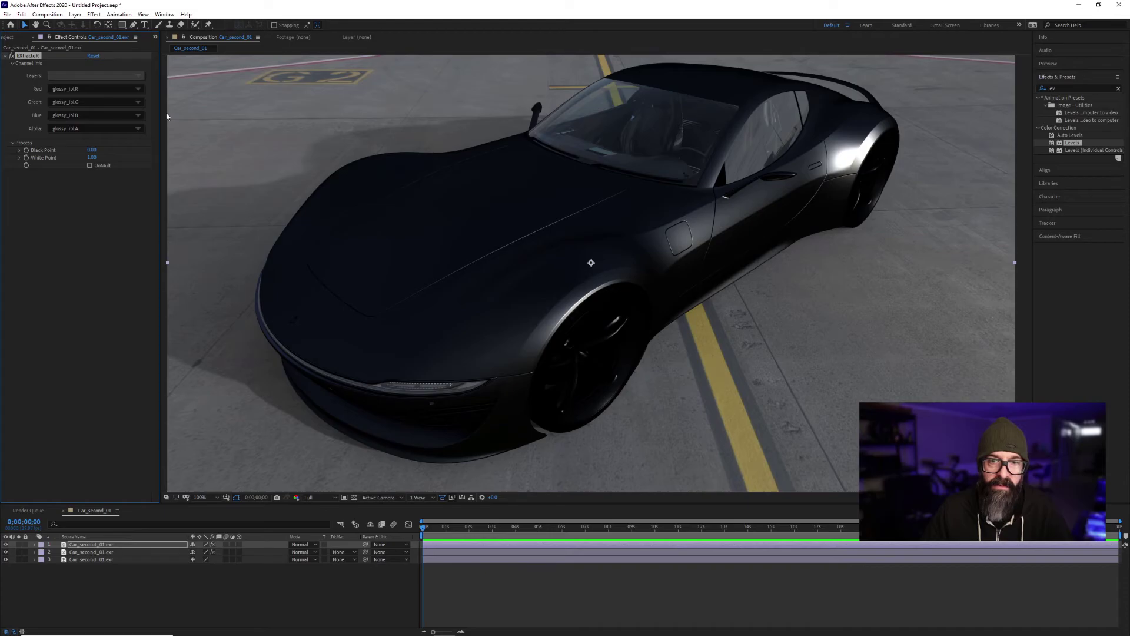
left_click(132, 76)
left_click(168, 121)
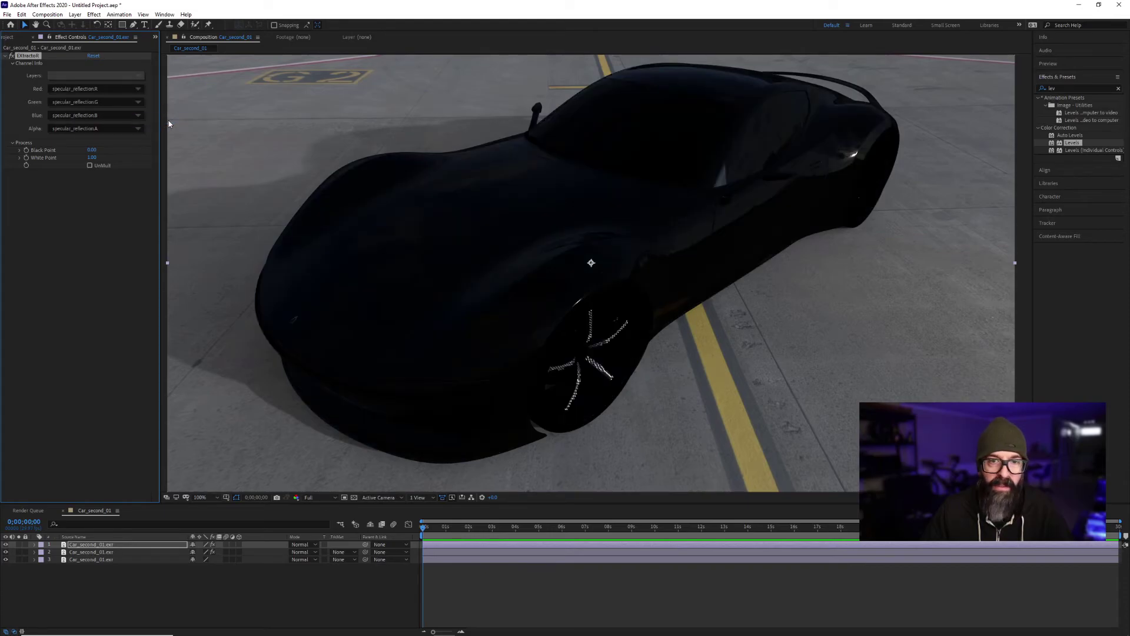
Solo the top layer and set its EXtractoR channels to the glossy_ibl pass.
left_click(19, 545)
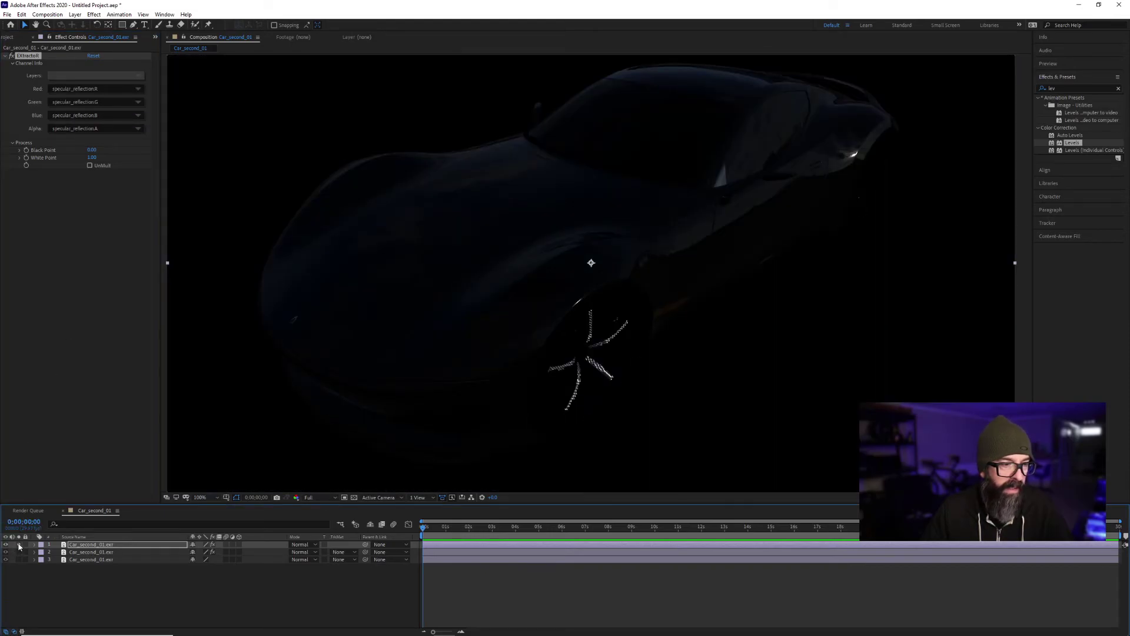
left_click(124, 77)
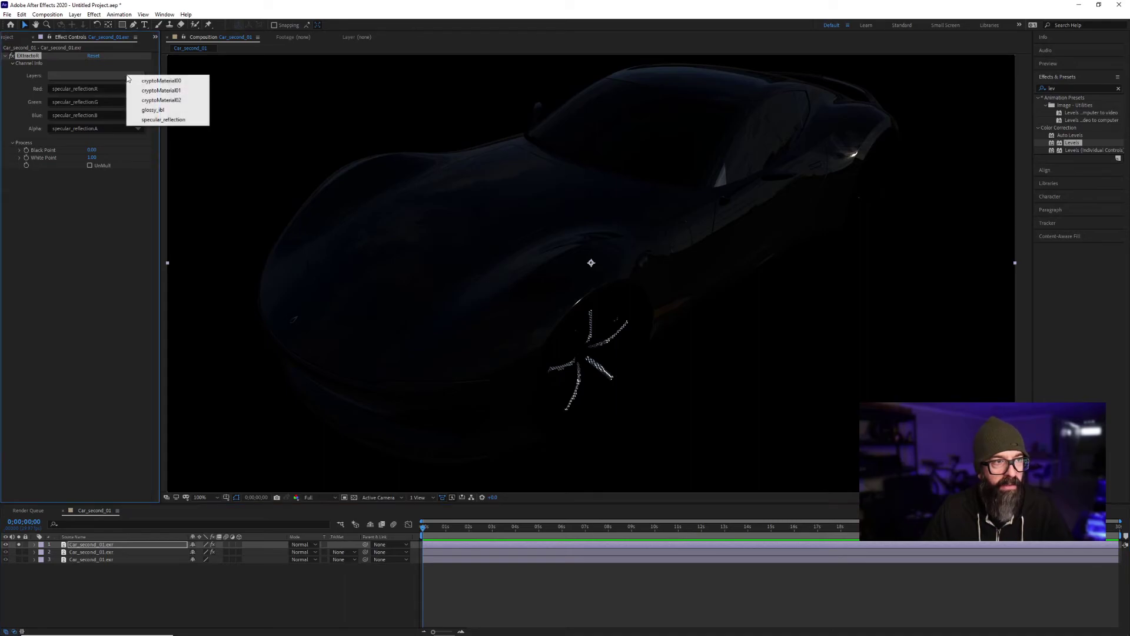
left_click(155, 113)
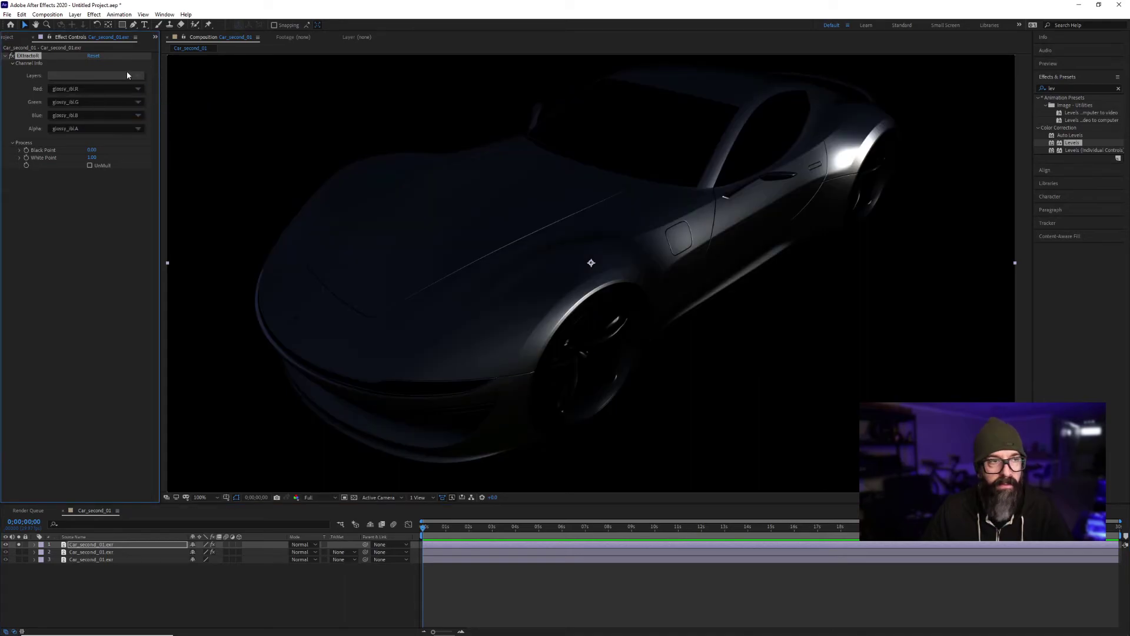
Set the top layer's EXtractoR channels to the specular_reflection pass and add a Levels effect with gamma raised to 1.49.
left_click(127, 74)
left_click(147, 122)
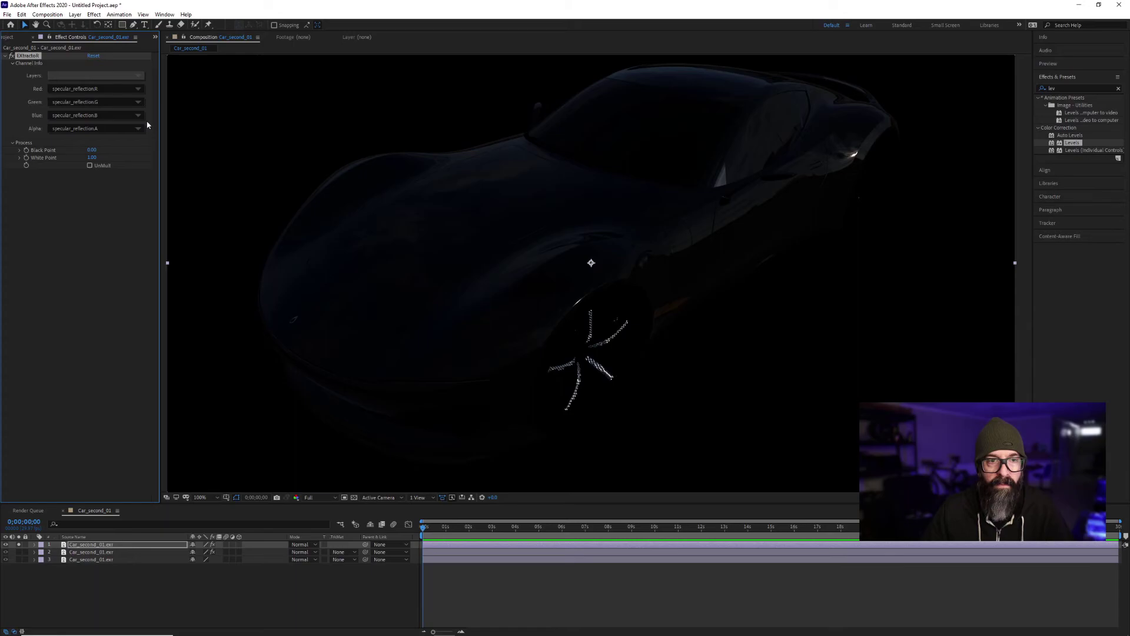
left_click_drag(1070, 145, 65, 224)
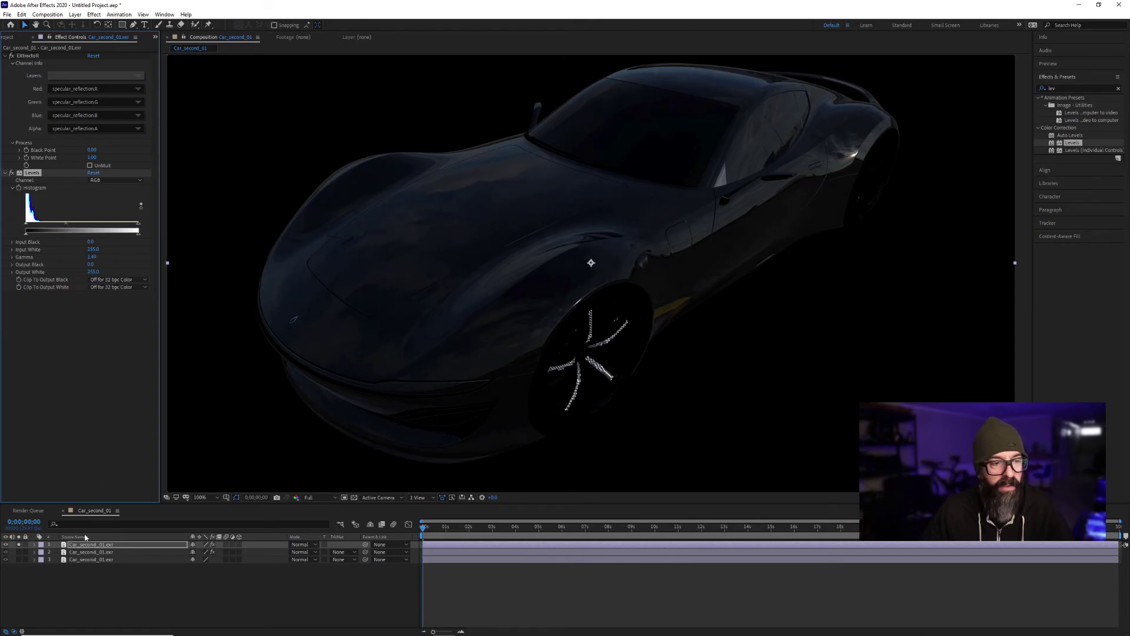
Unsolo the top reflection layer and set its blending mode to Screen.
left_click(18, 544)
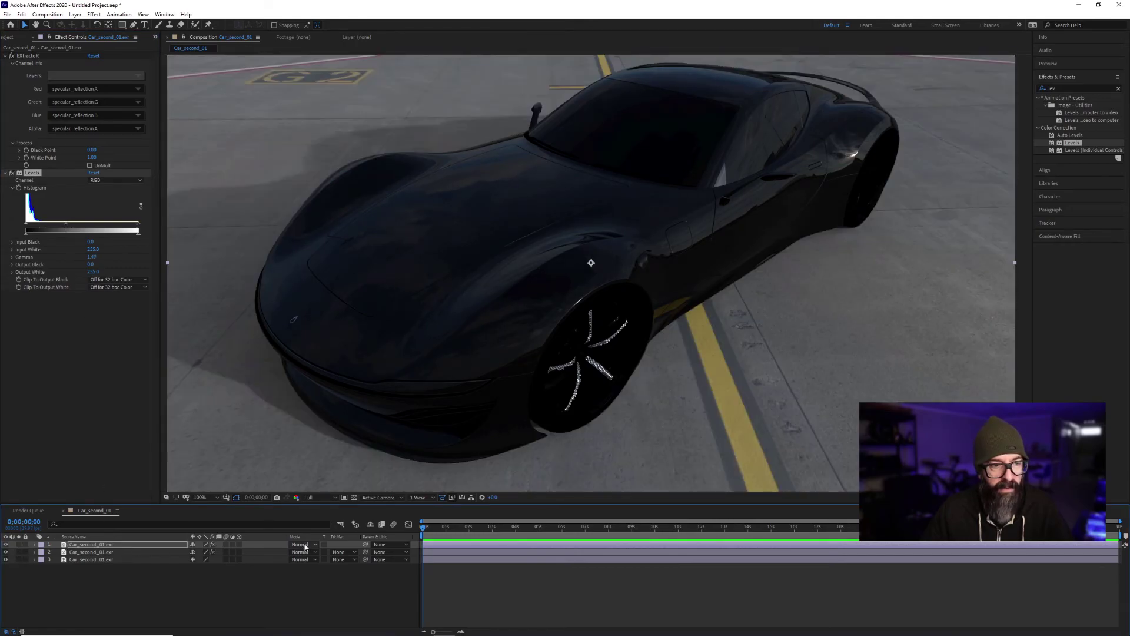
left_click(302, 544)
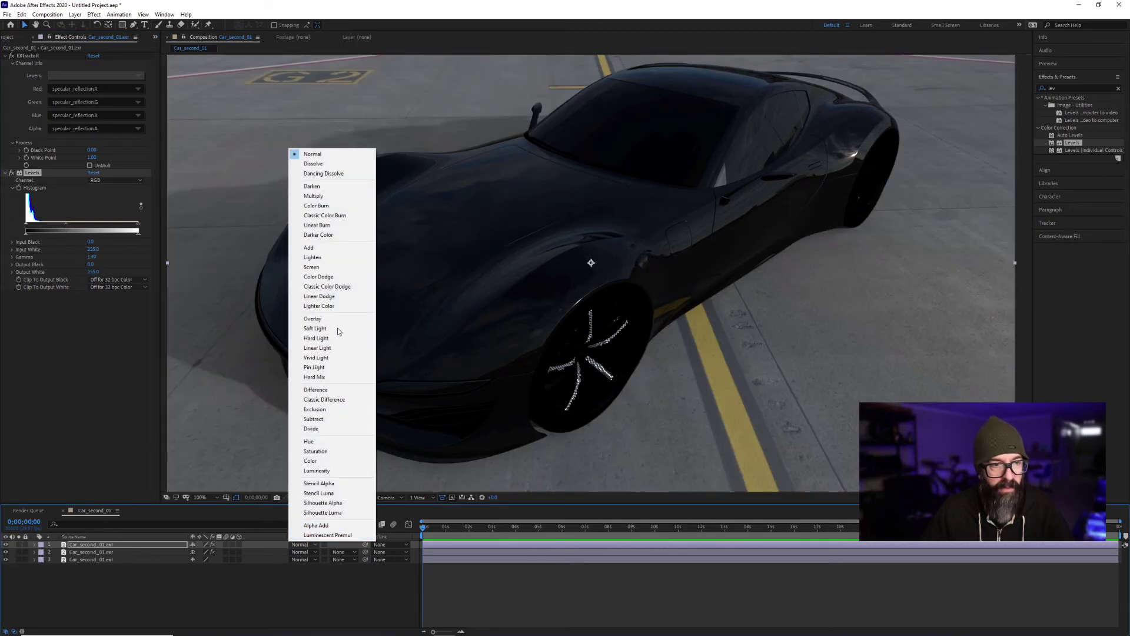
left_click(323, 267)
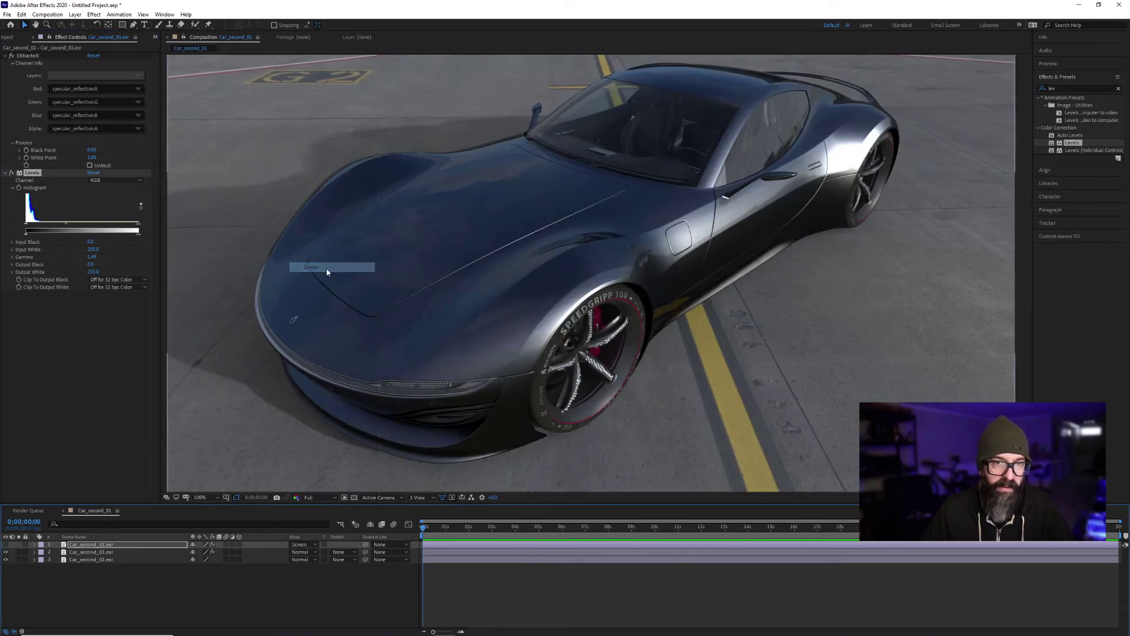
Toggle the top reflection layer's visibility to compare the car with and without the screened reflections.
left_click(5, 544)
left_click(6, 544)
left_click(6, 545)
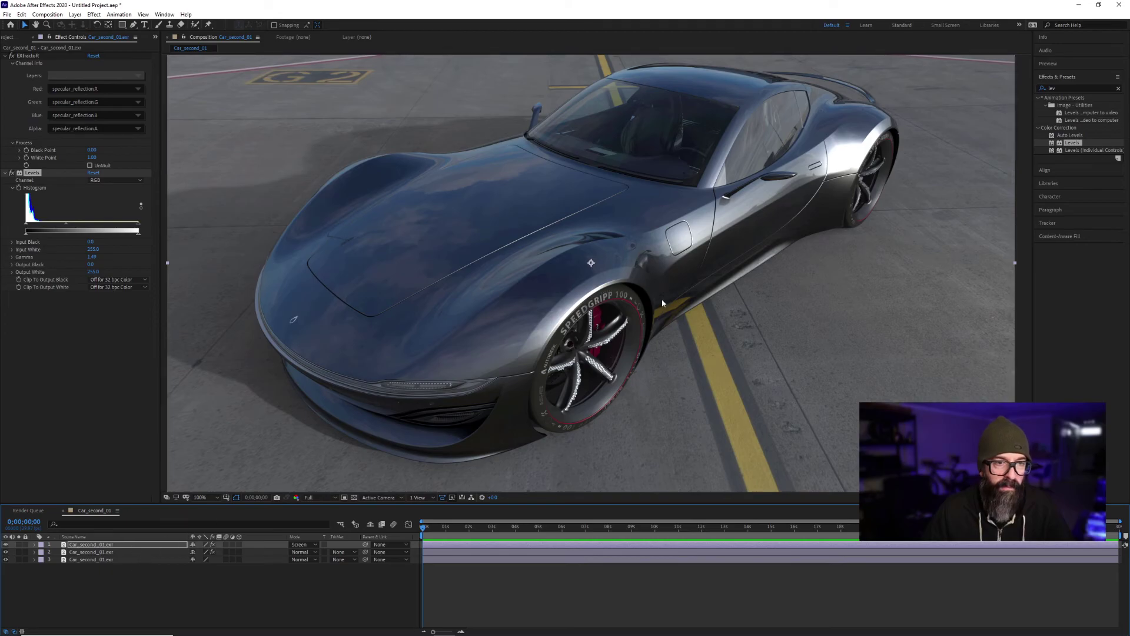
Reveal the top reflection layer's opacity and lower it to soften the screened reflections.
key("comma")
key("comma")
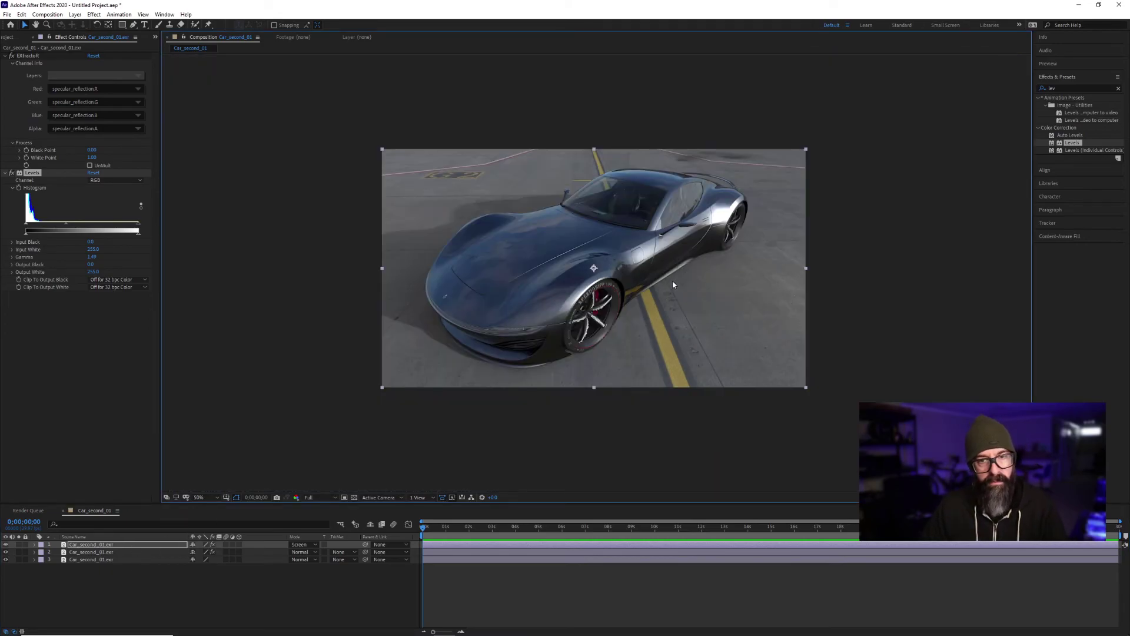
left_click(91, 545)
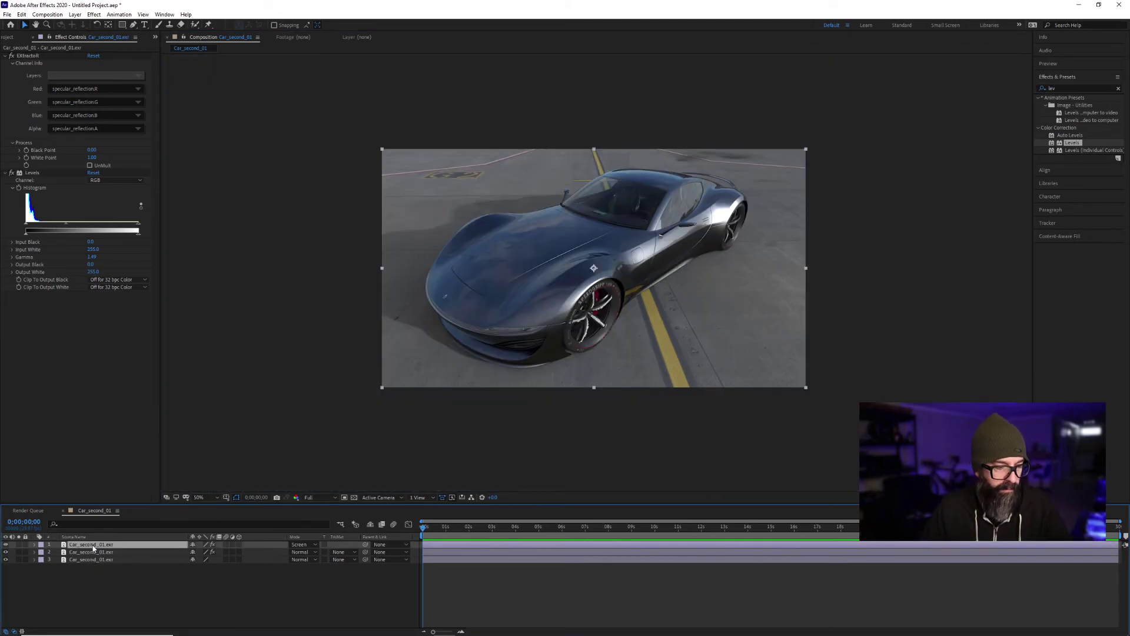
key("t")
left_click_drag(198, 554, 184, 554)
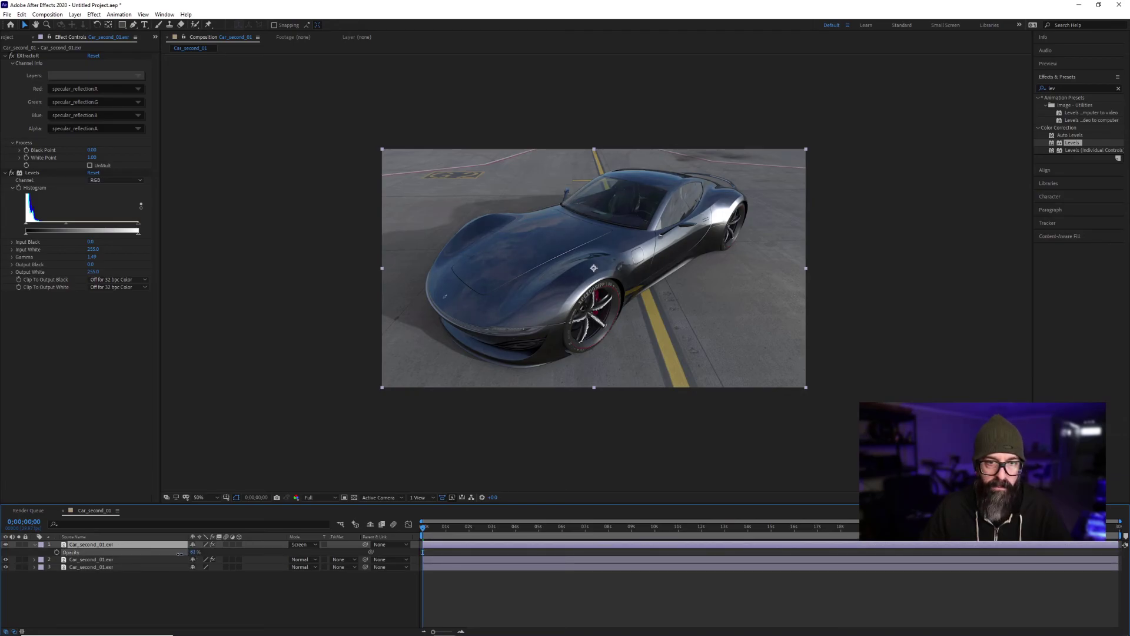
left_click(251, 447)
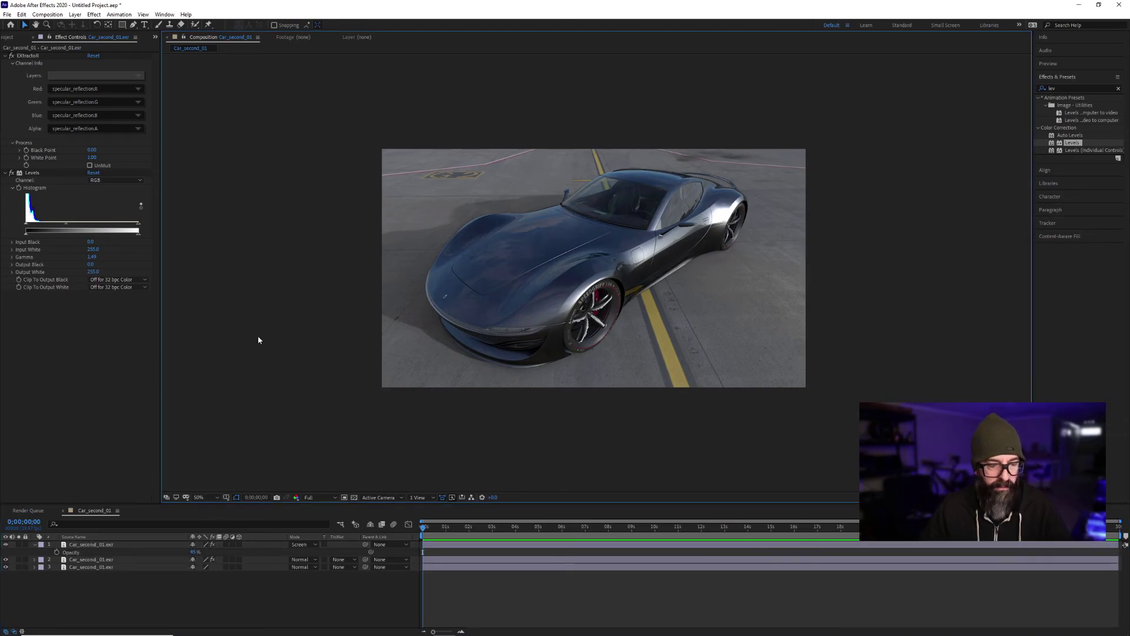
Solo and unsolo the bottom original render layer at 100% view to compare it with the full composite.
key("period")
key("period")
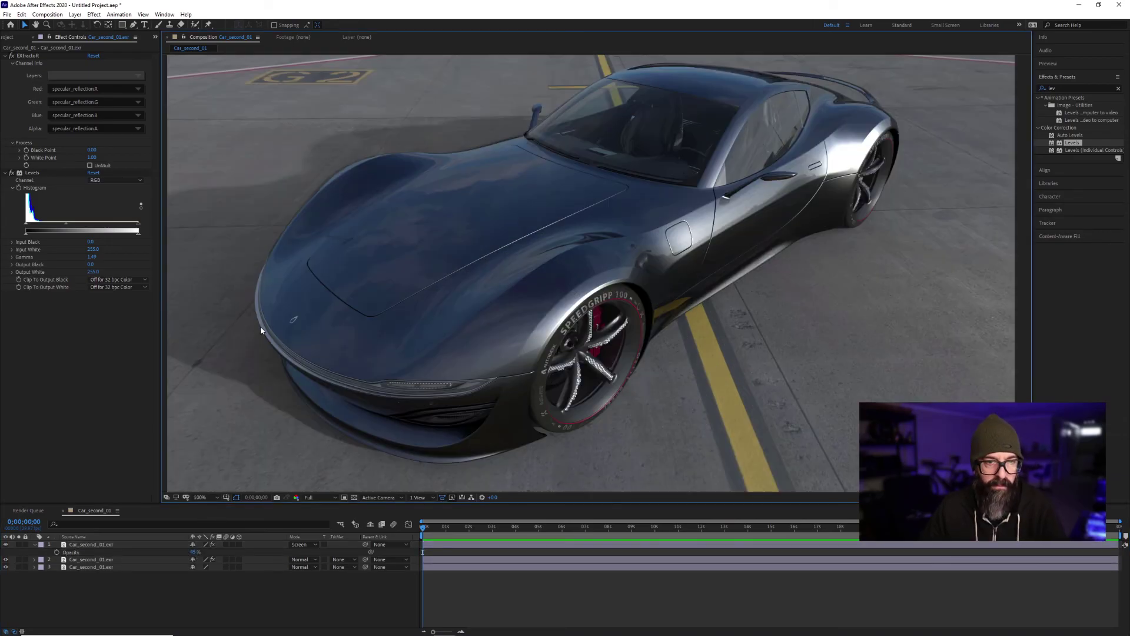
left_click(19, 567)
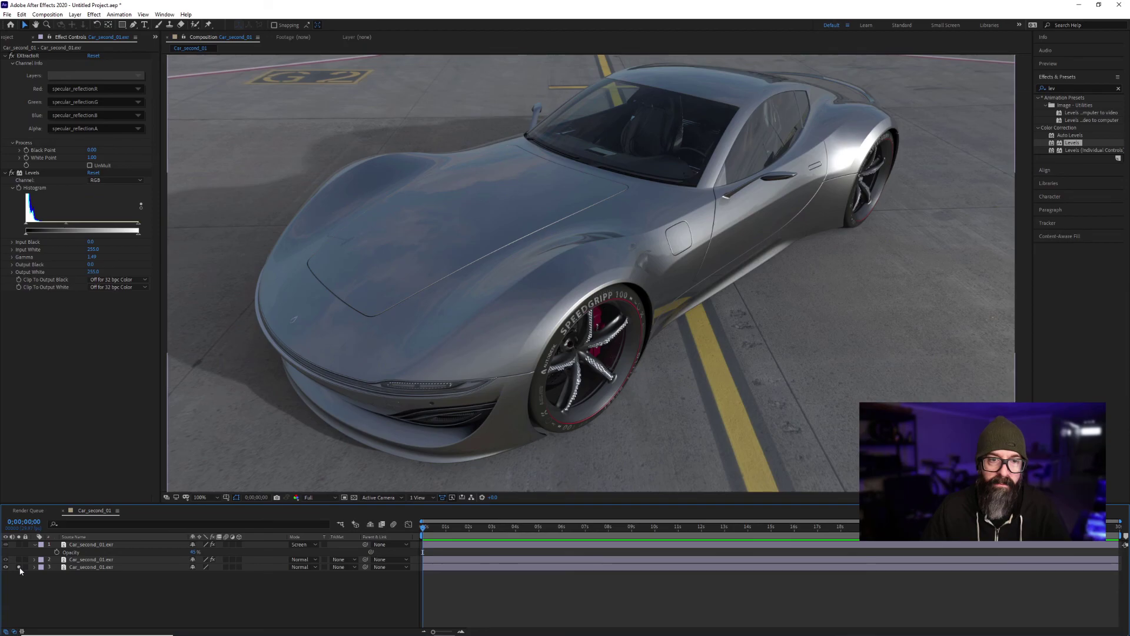
left_click(19, 567)
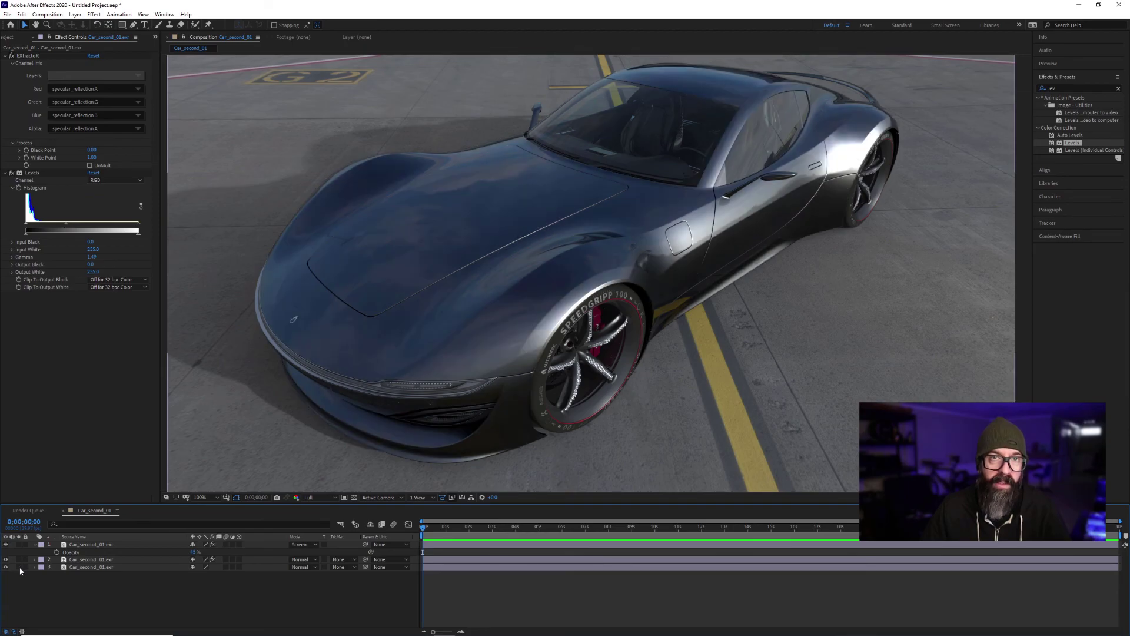